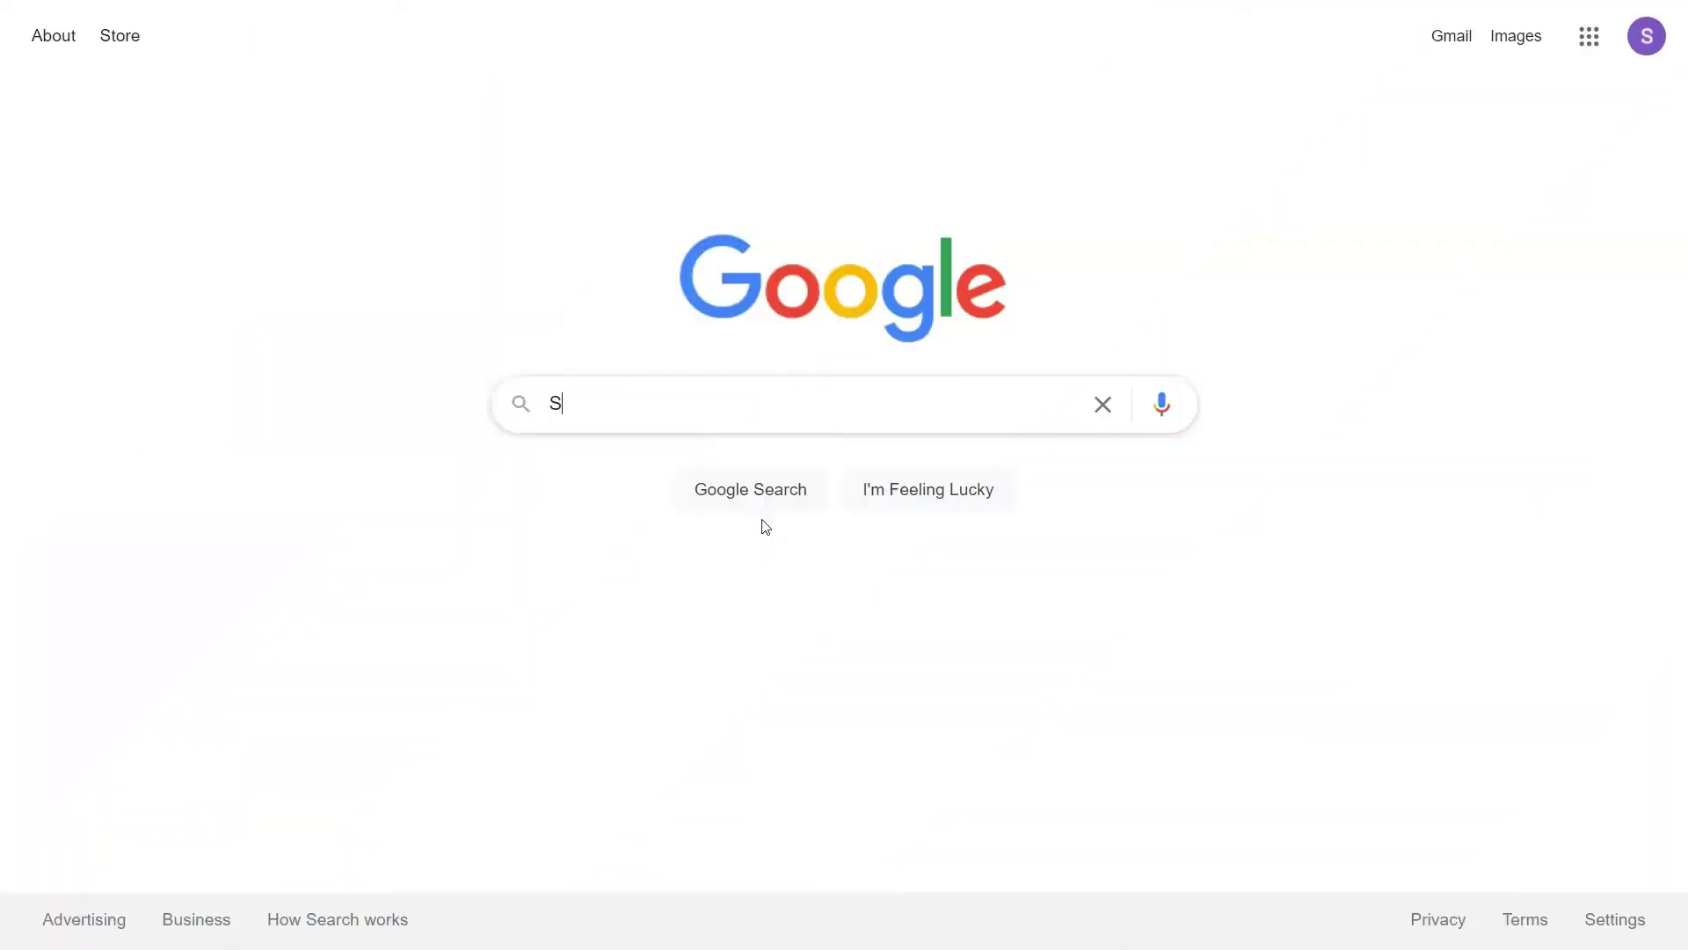
# Search Google for 'SysTools PST Converter' and open the SysTools PST File Converter Software page.
pyautogui.write('ysTools PST Converter')
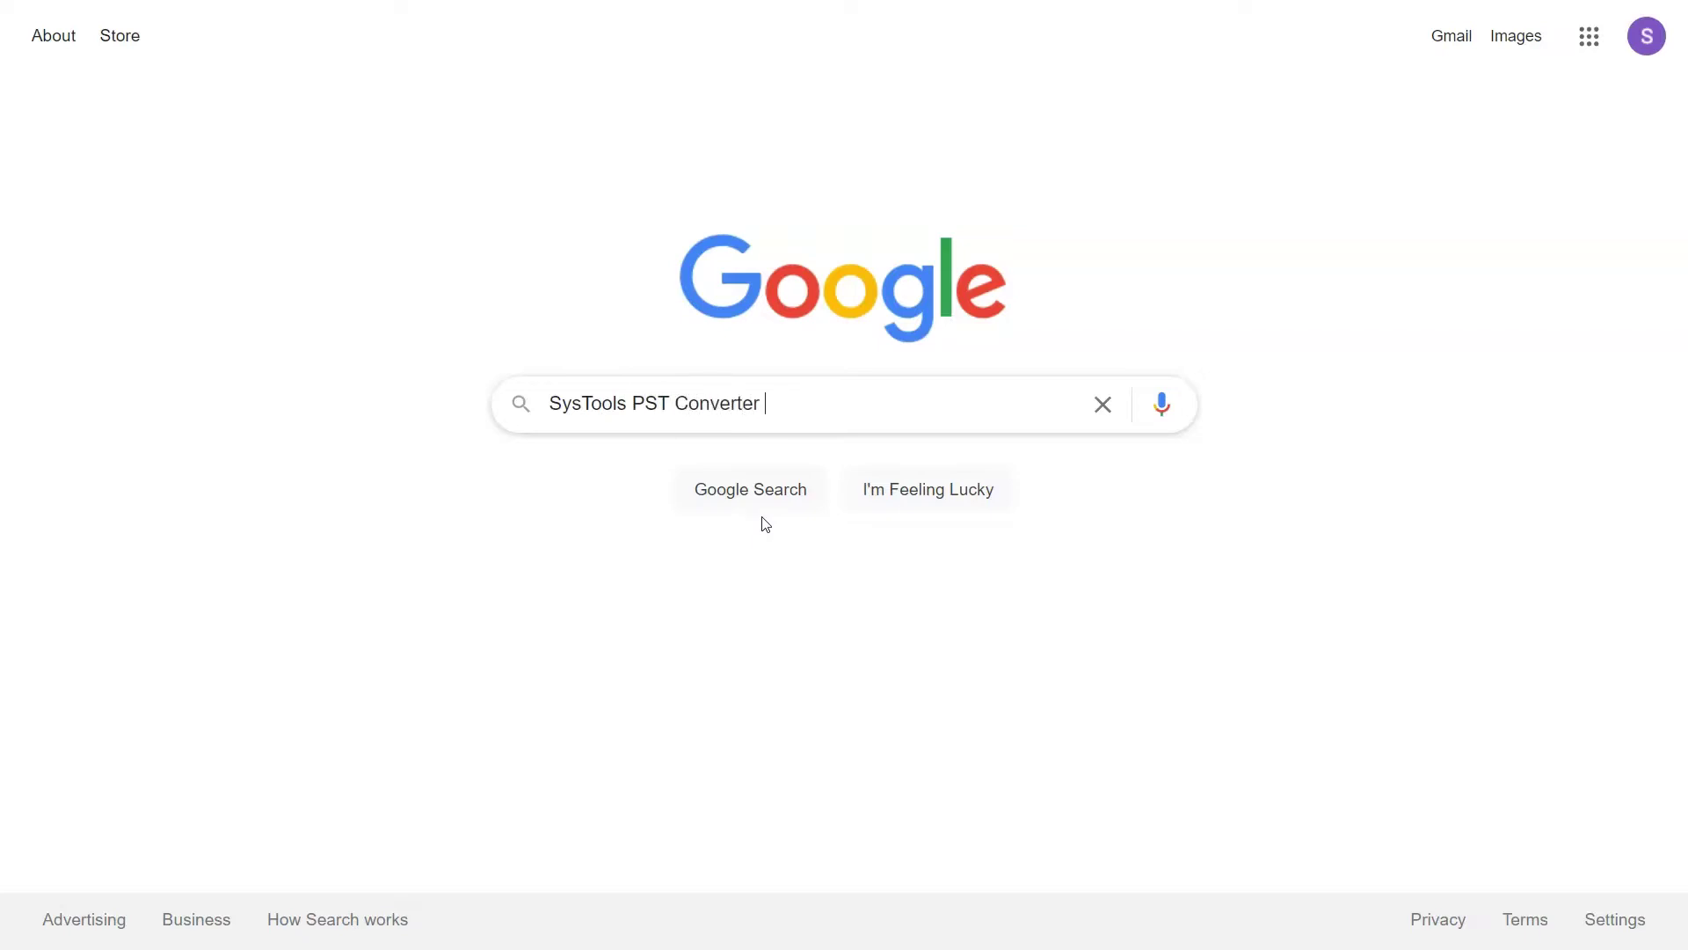
pyautogui.click(748, 489)
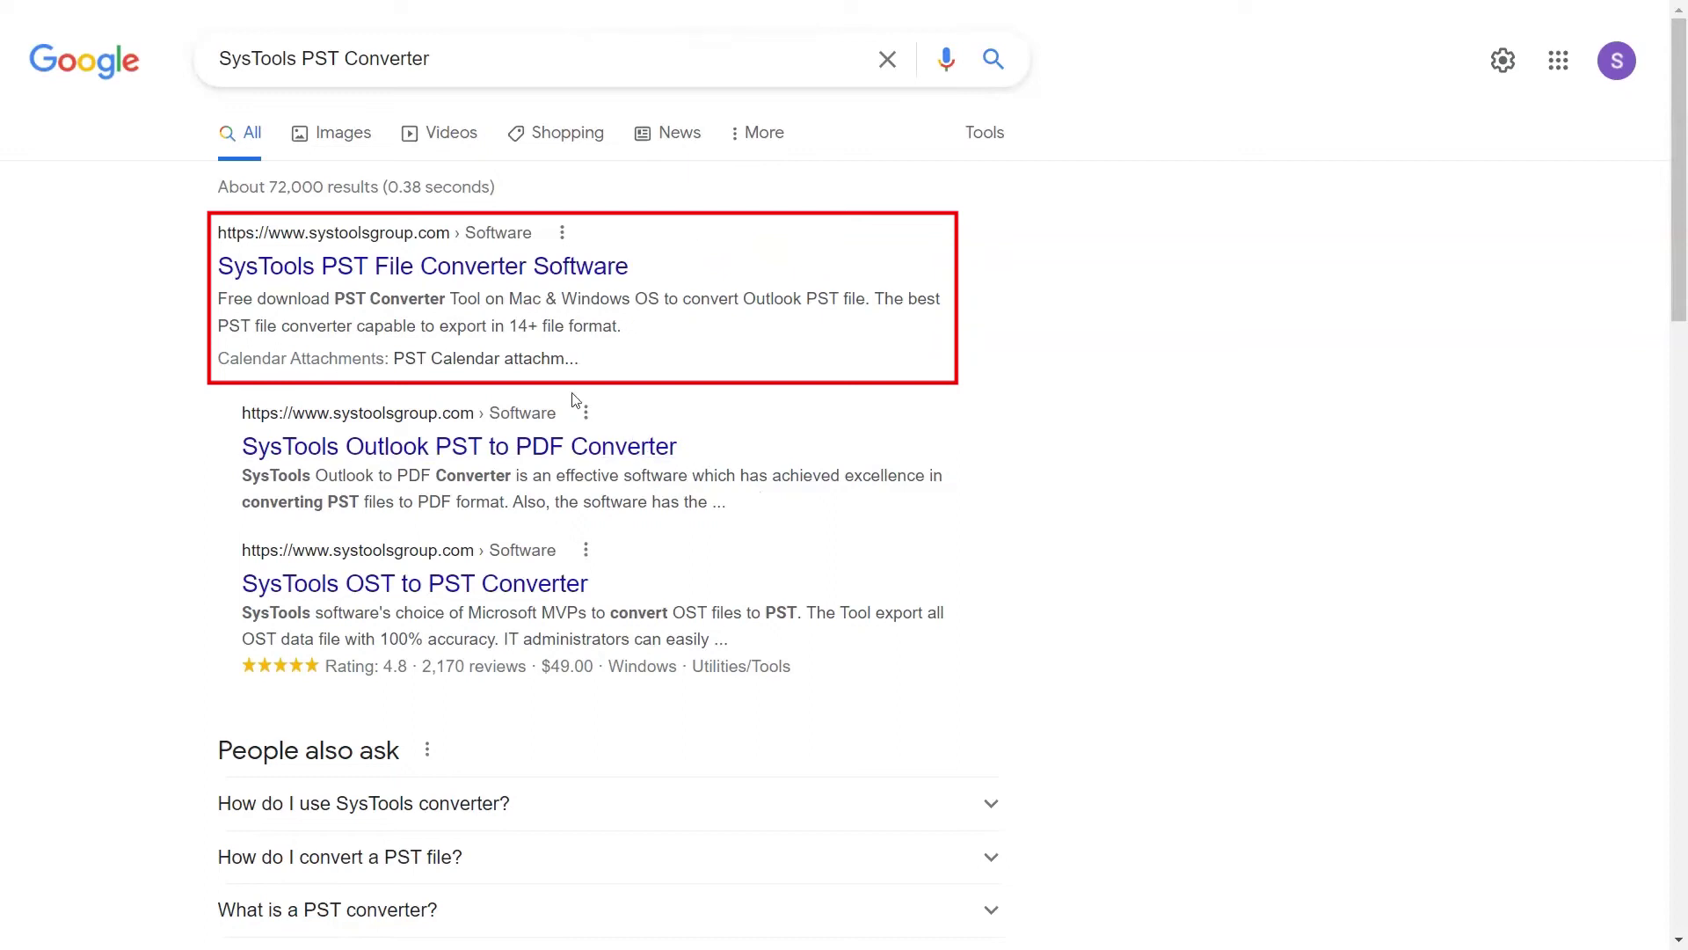
pyautogui.click(356, 269)
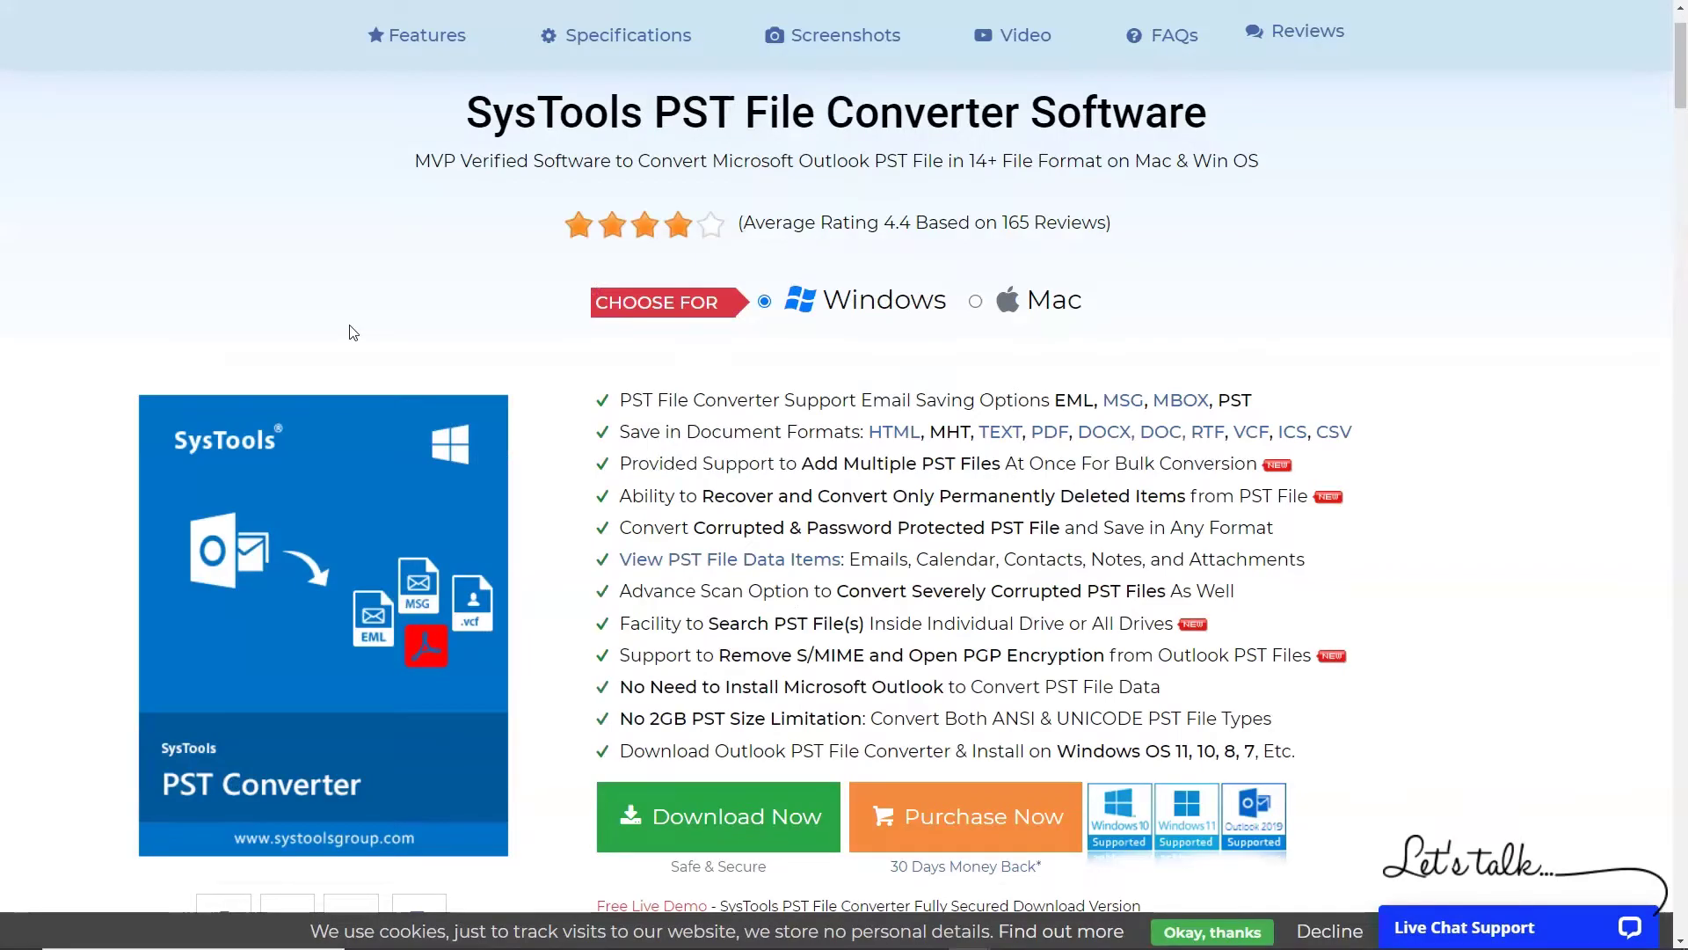
# Download pst-converter.exe and install SysTools PST Converter v6.0, accepting the license agreement.
pyautogui.click(717, 820)
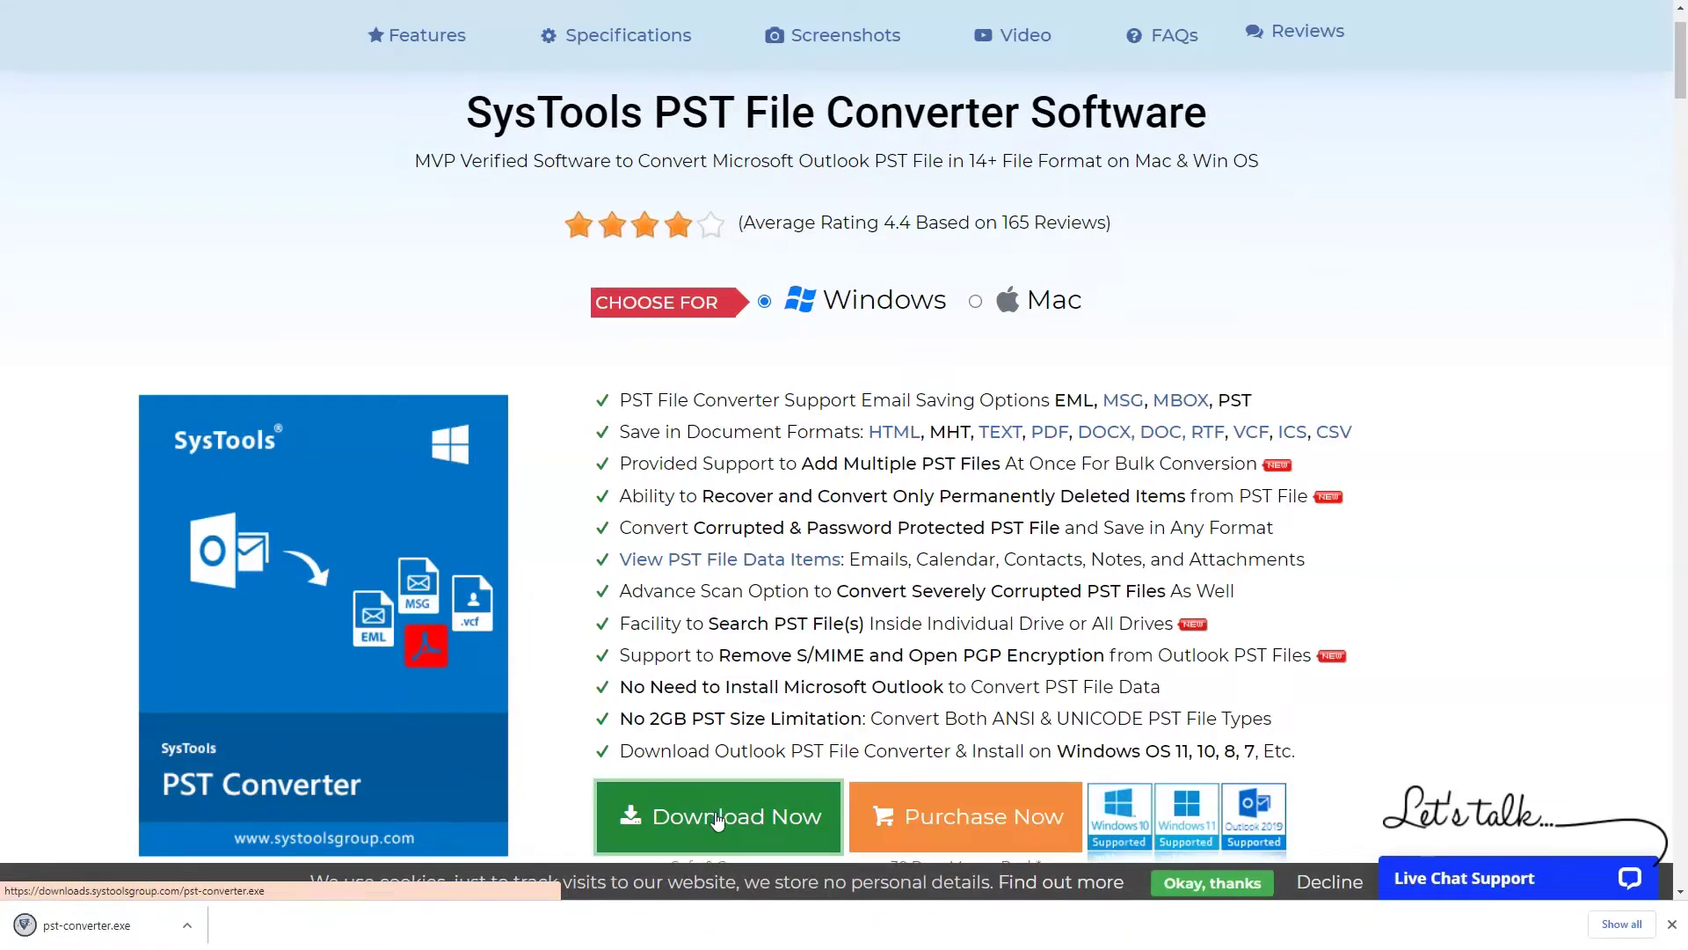
pyautogui.click(69, 933)
pyautogui.click(944, 623)
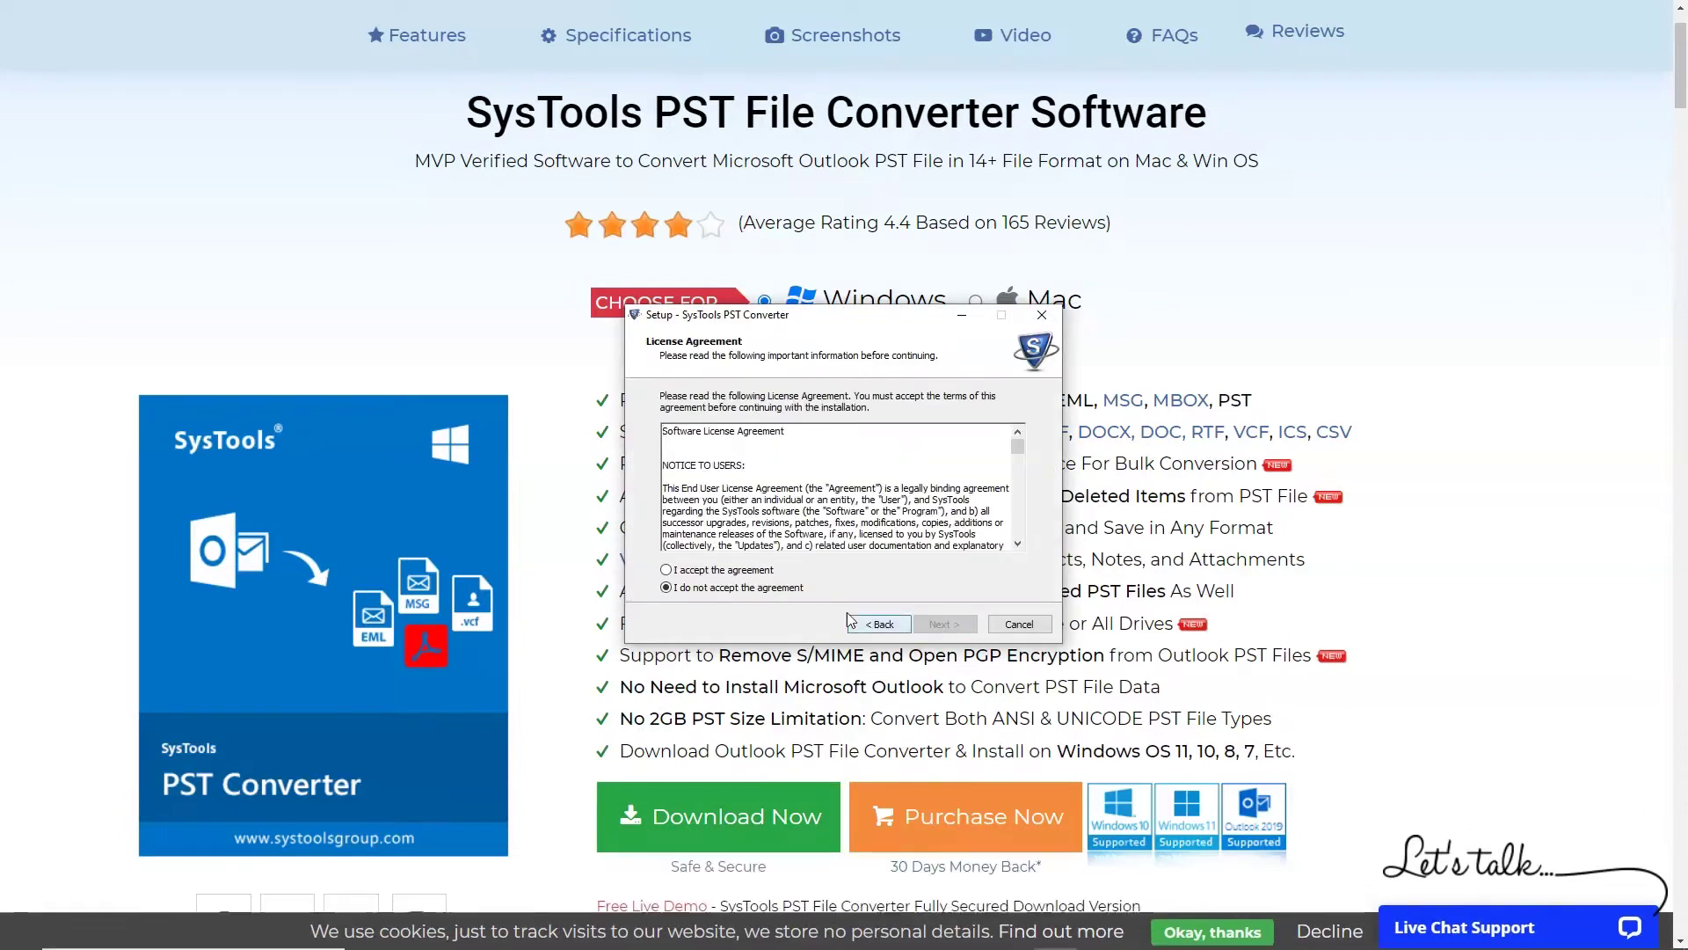
pyautogui.click(666, 570)
pyautogui.click(943, 623)
pyautogui.click(946, 624)
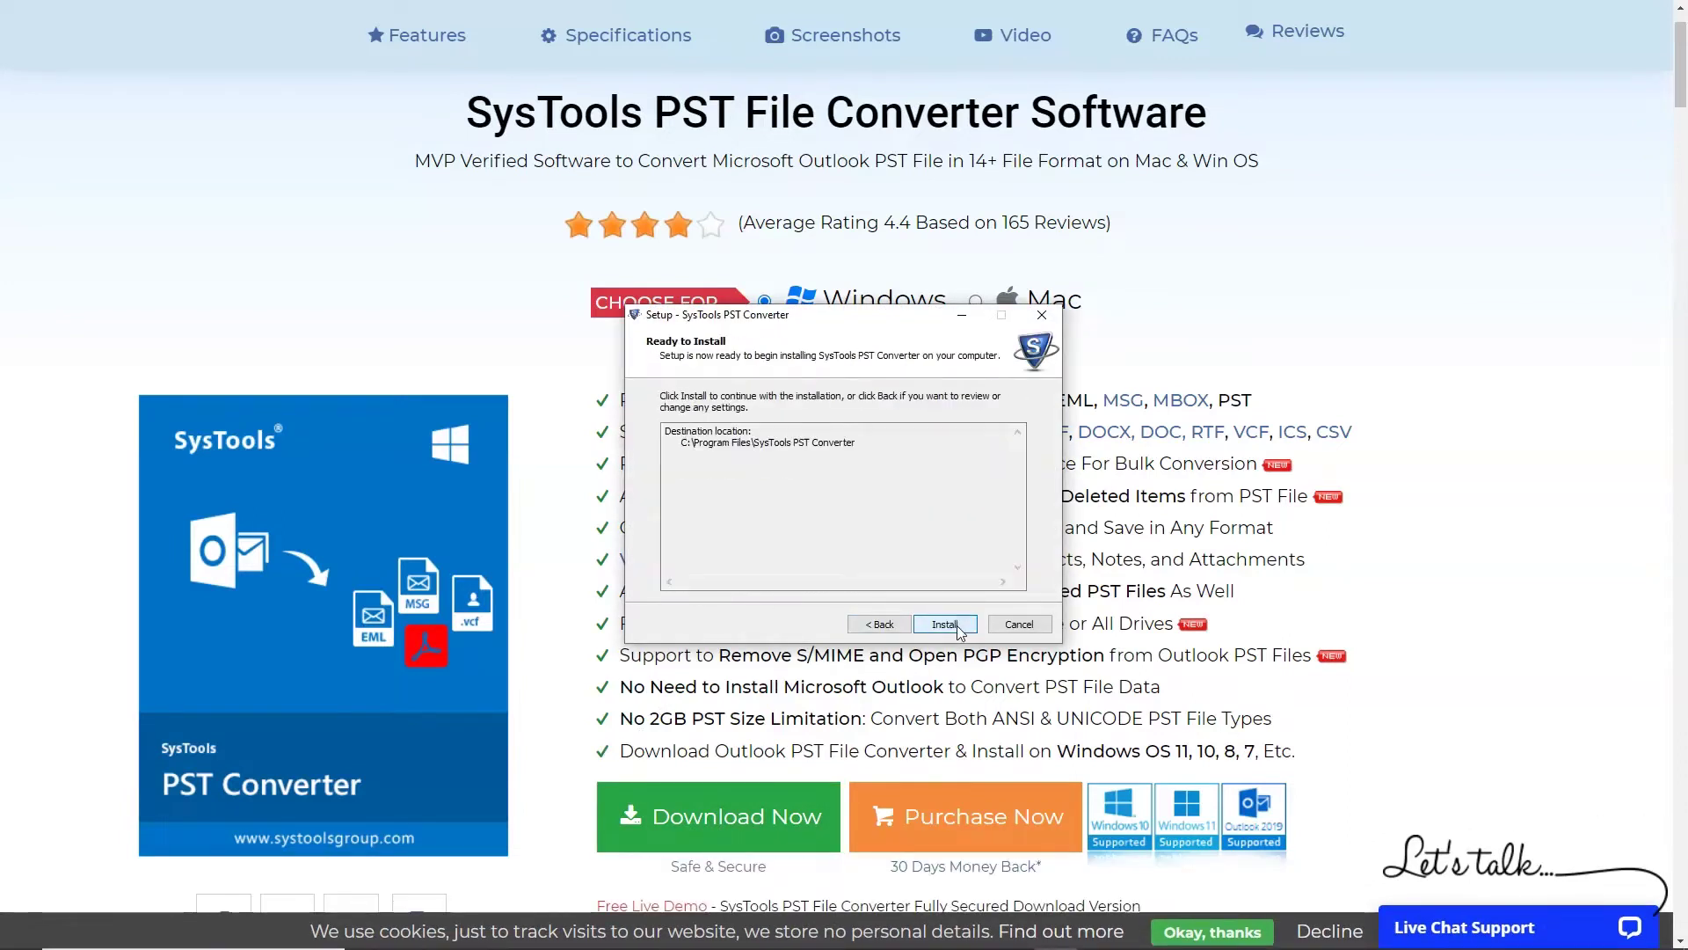
pyautogui.click(958, 626)
pyautogui.click(946, 625)
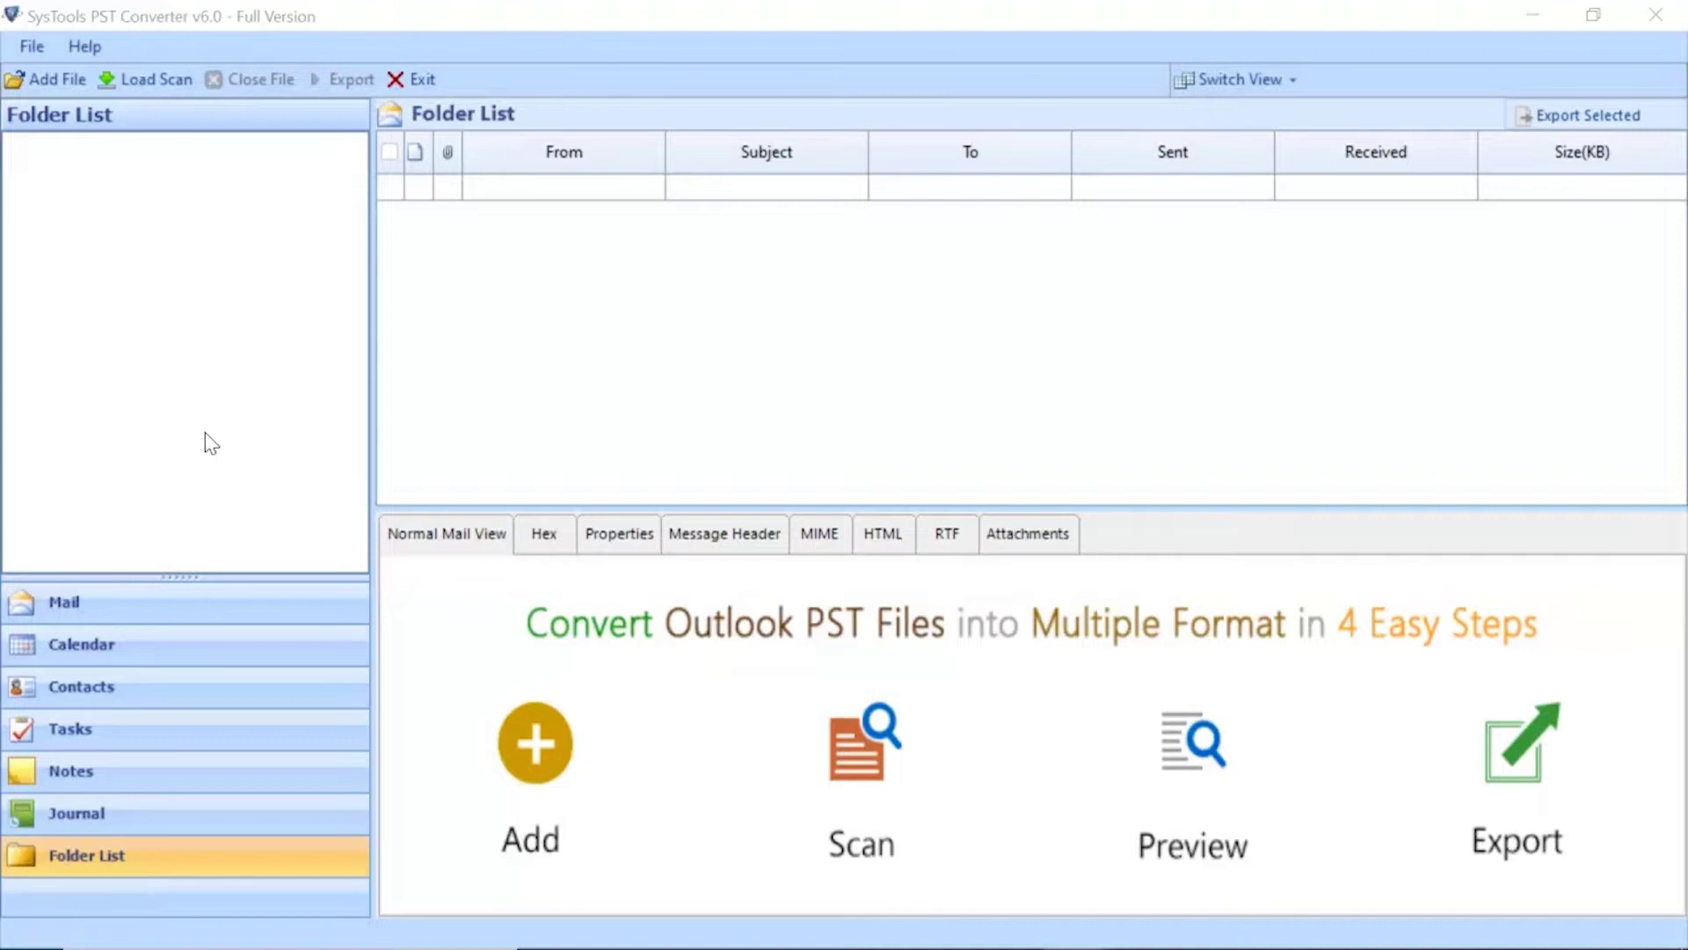
# Add GISOUTLOOK.pst (240 MB) from the Desktop's Data file PST folder.
pyautogui.click(61, 81)
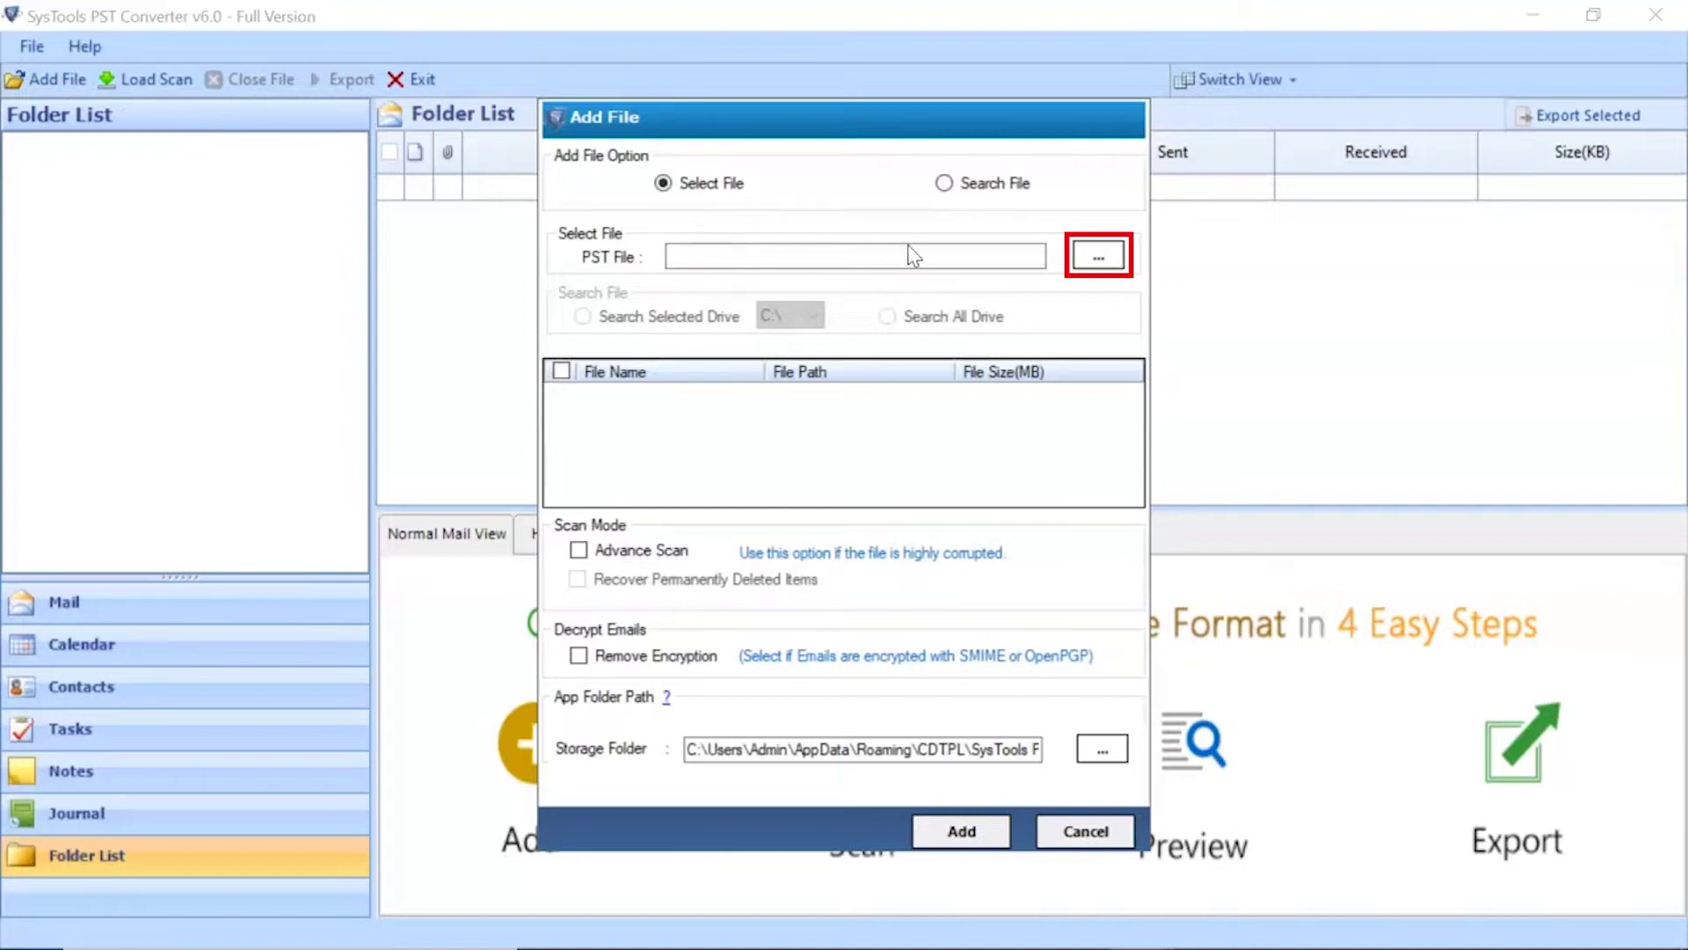
pyautogui.click(1098, 256)
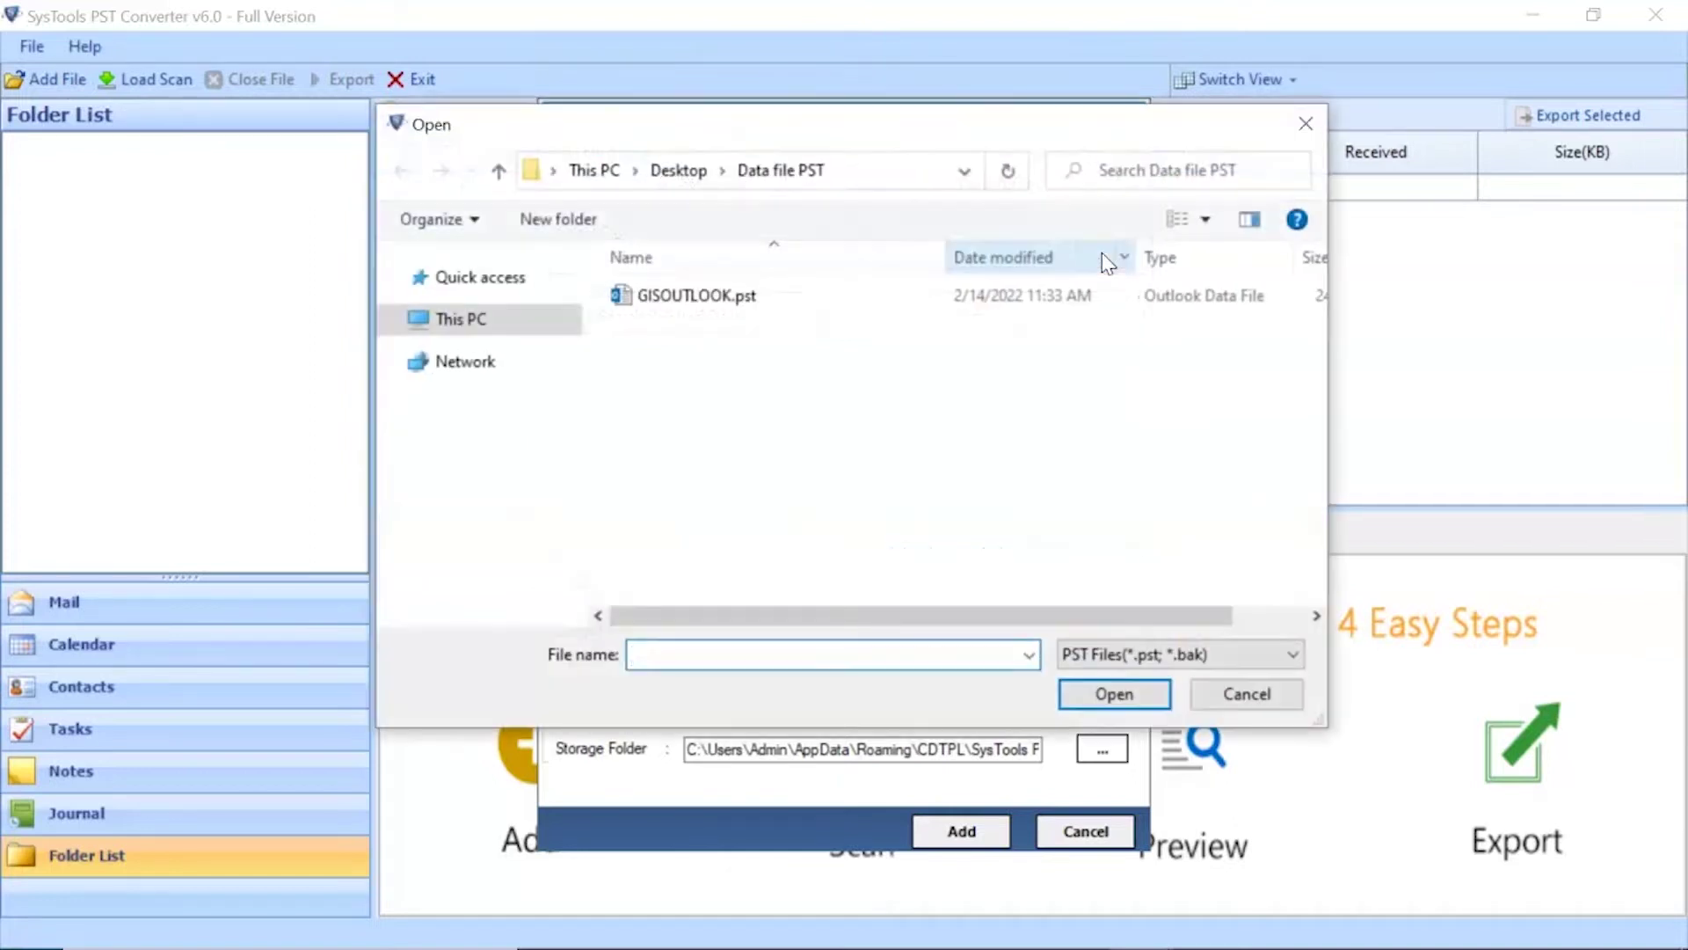
pyautogui.click(690, 297)
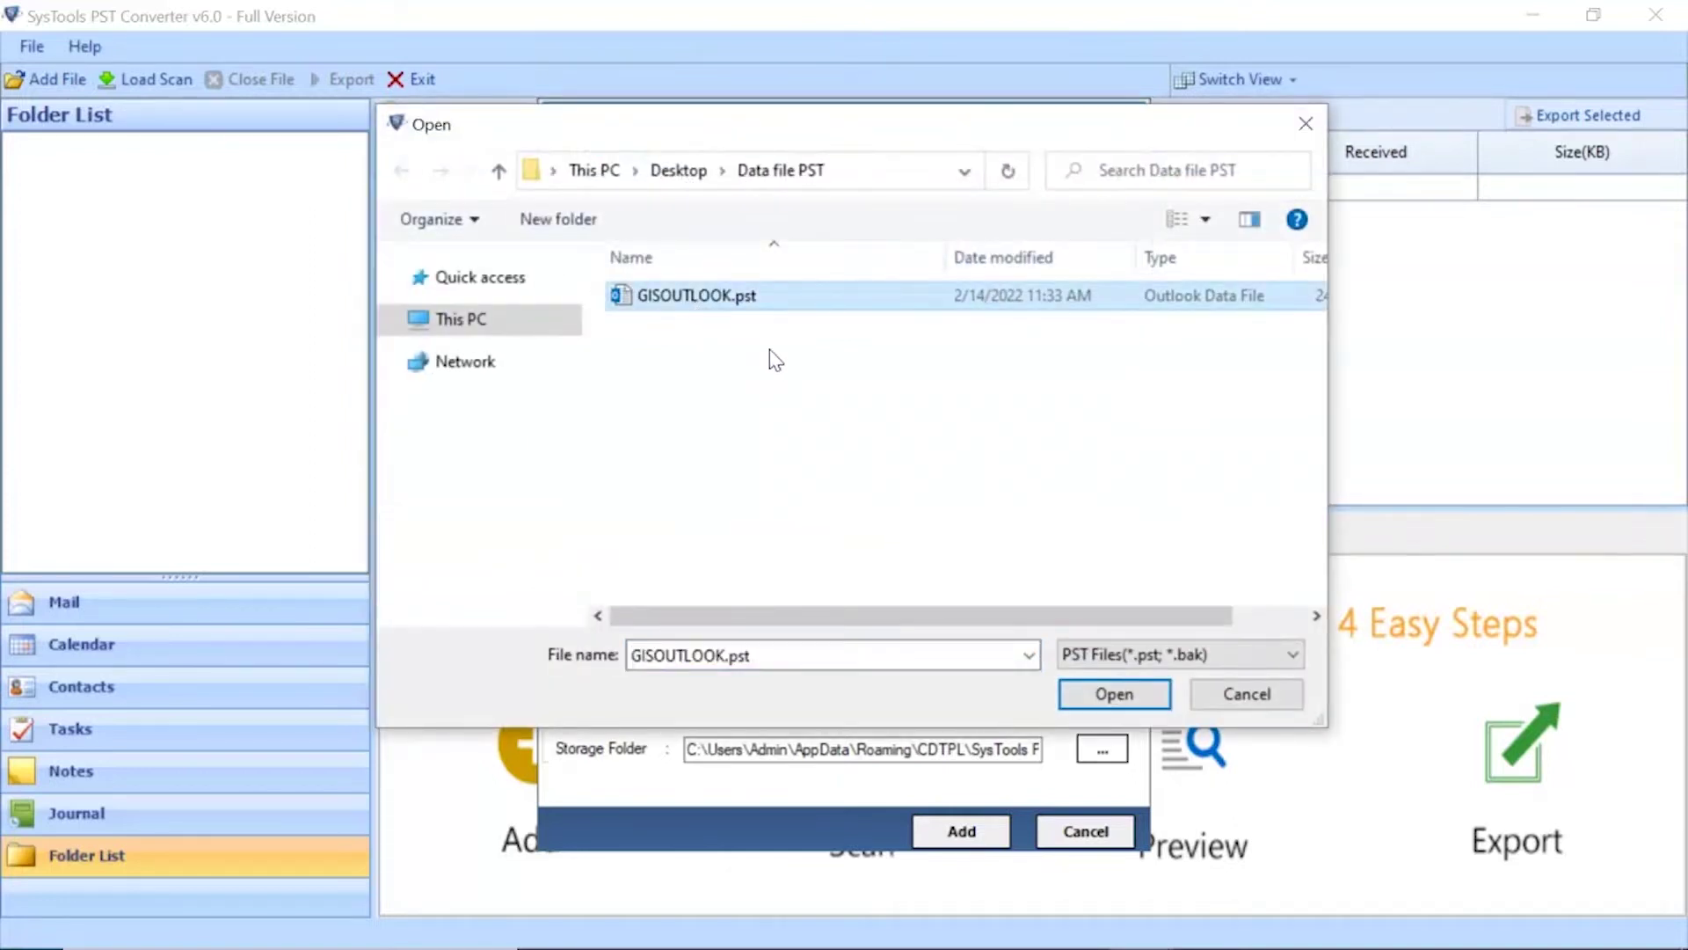
pyautogui.click(1115, 695)
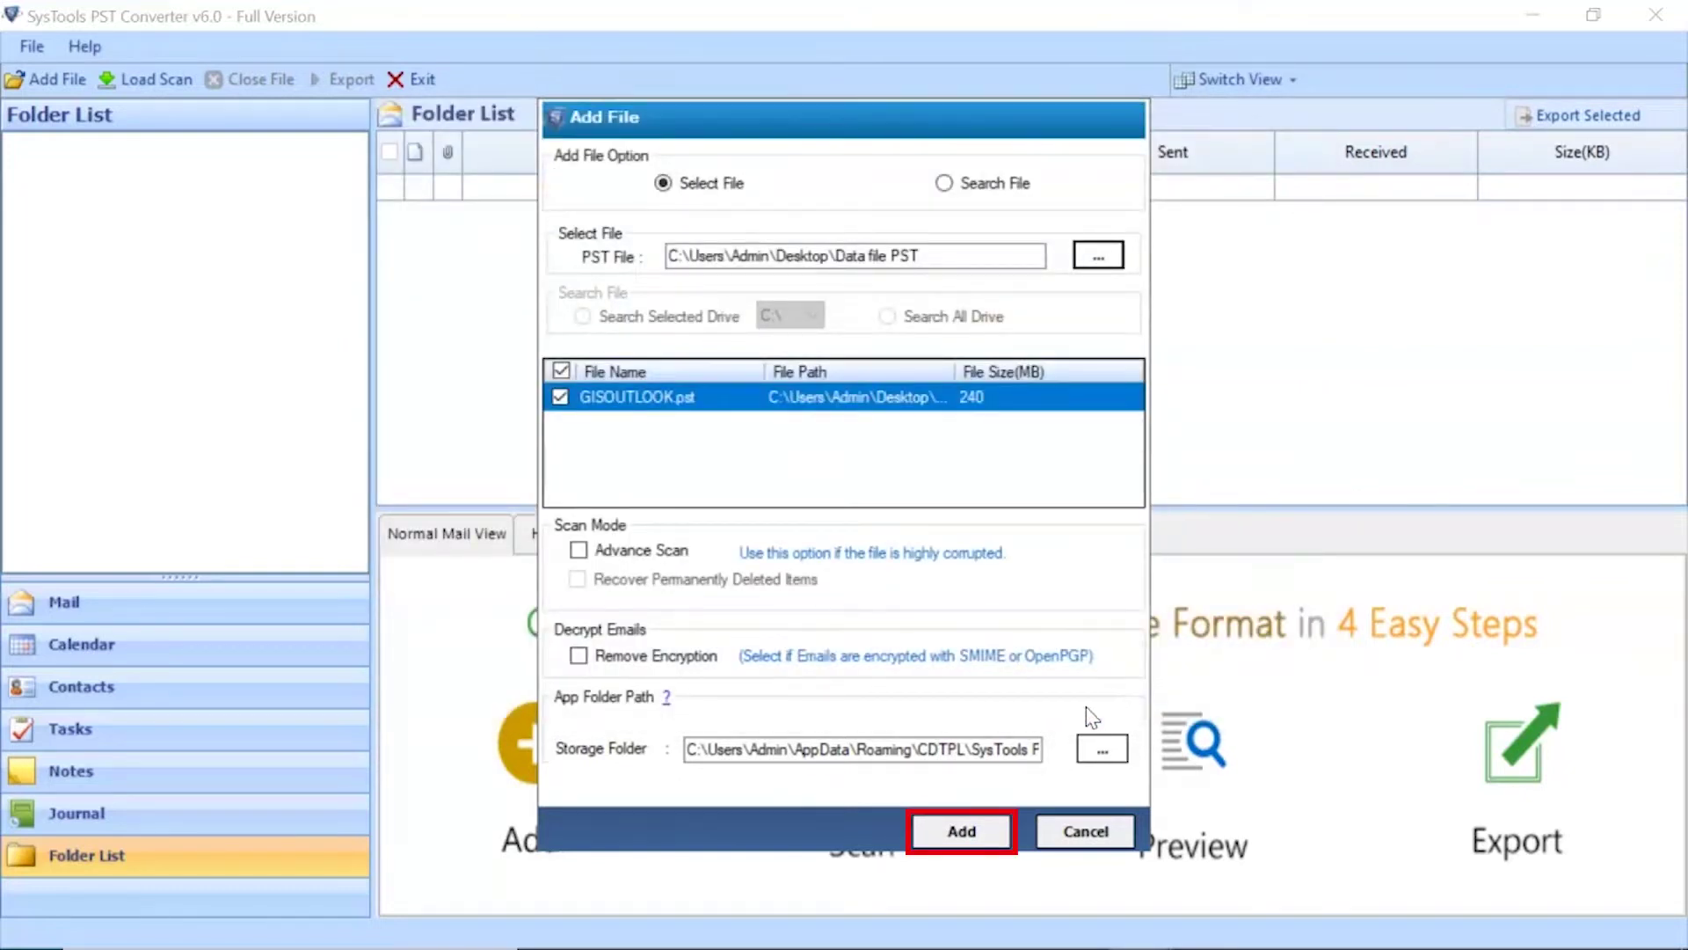
pyautogui.click(962, 832)
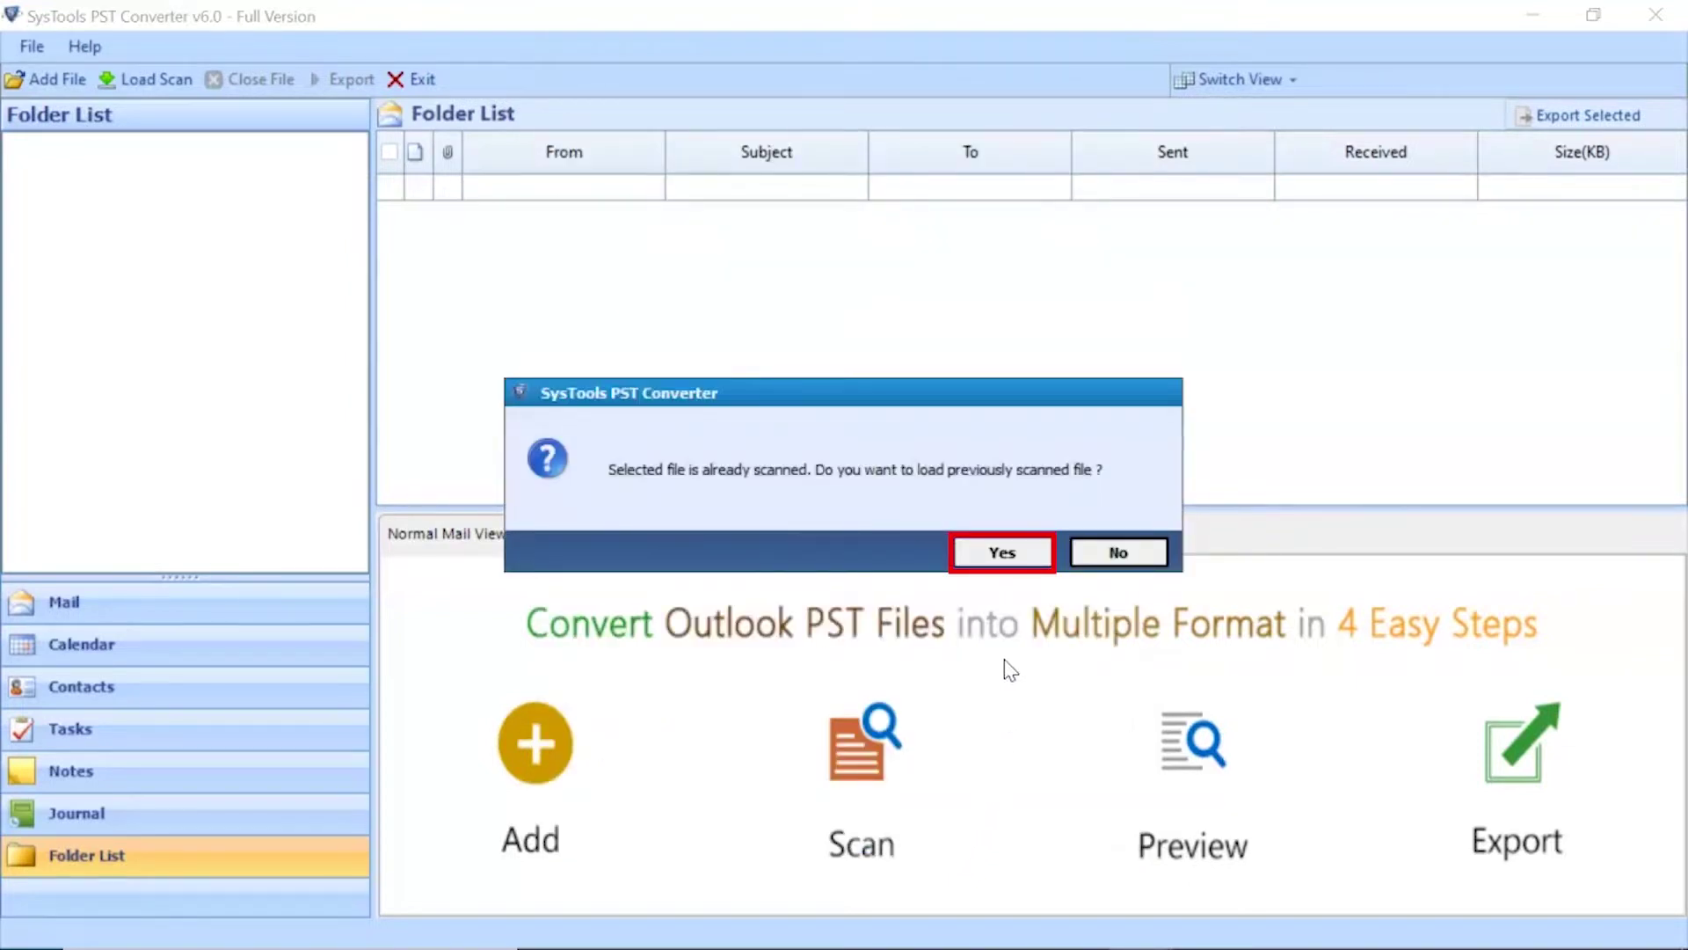
# Load GISOUTLOOK.pst from its previous scan and show the Inbox's 118 emails.
pyautogui.click(1005, 554)
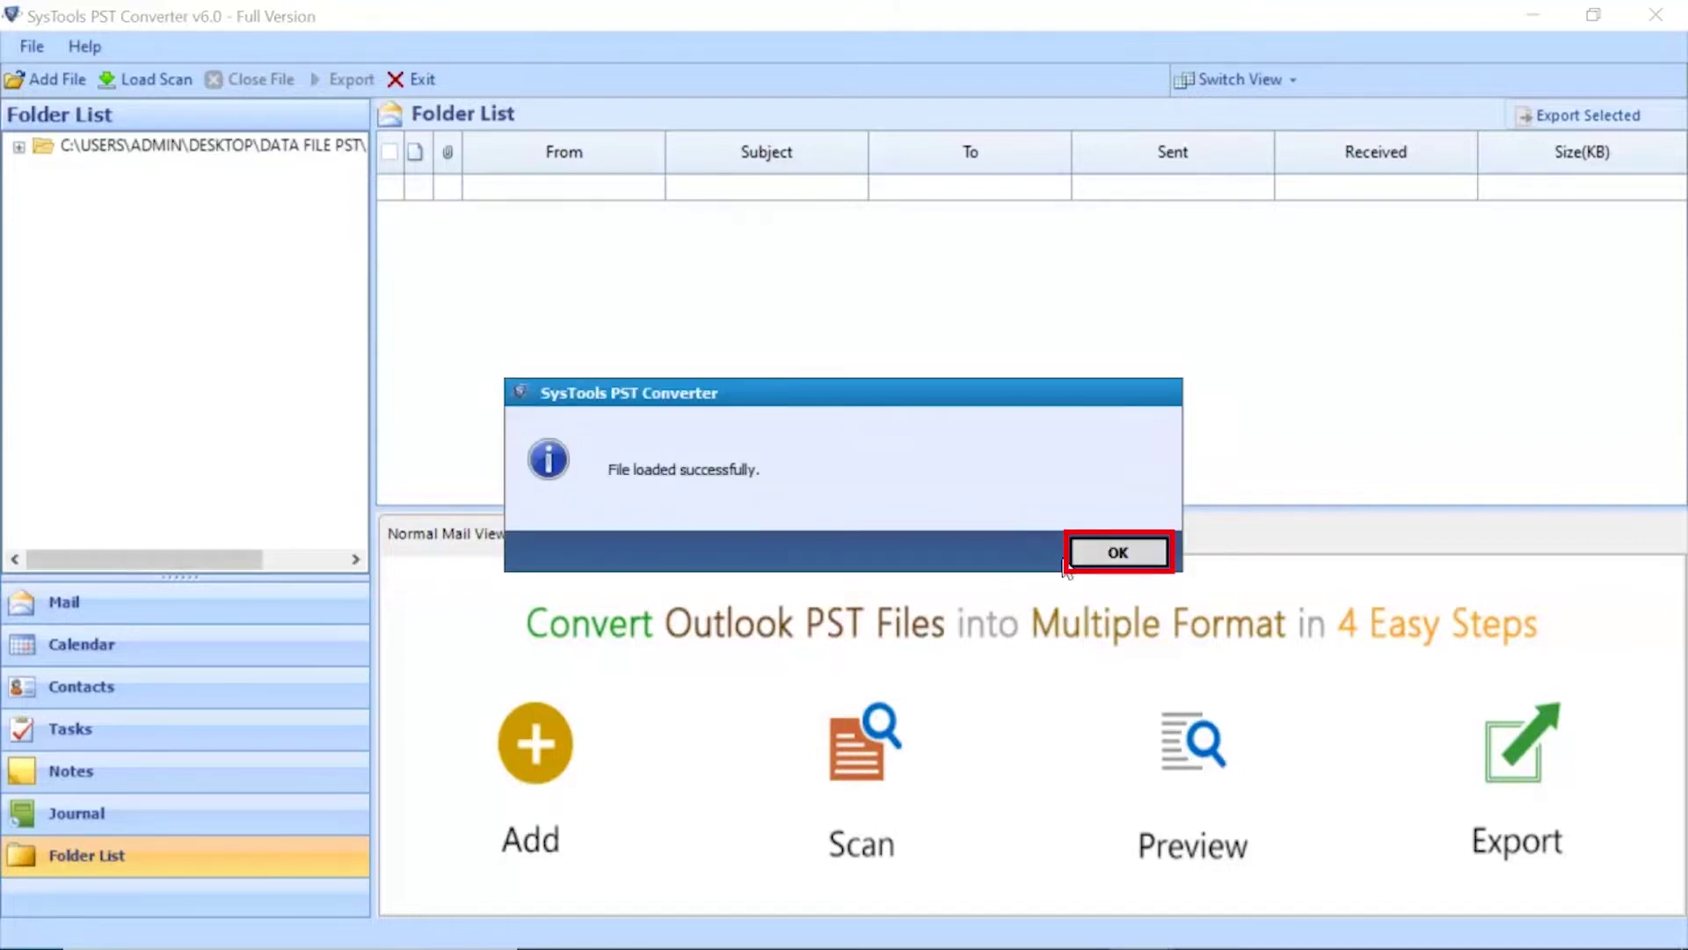
pyautogui.click(1113, 556)
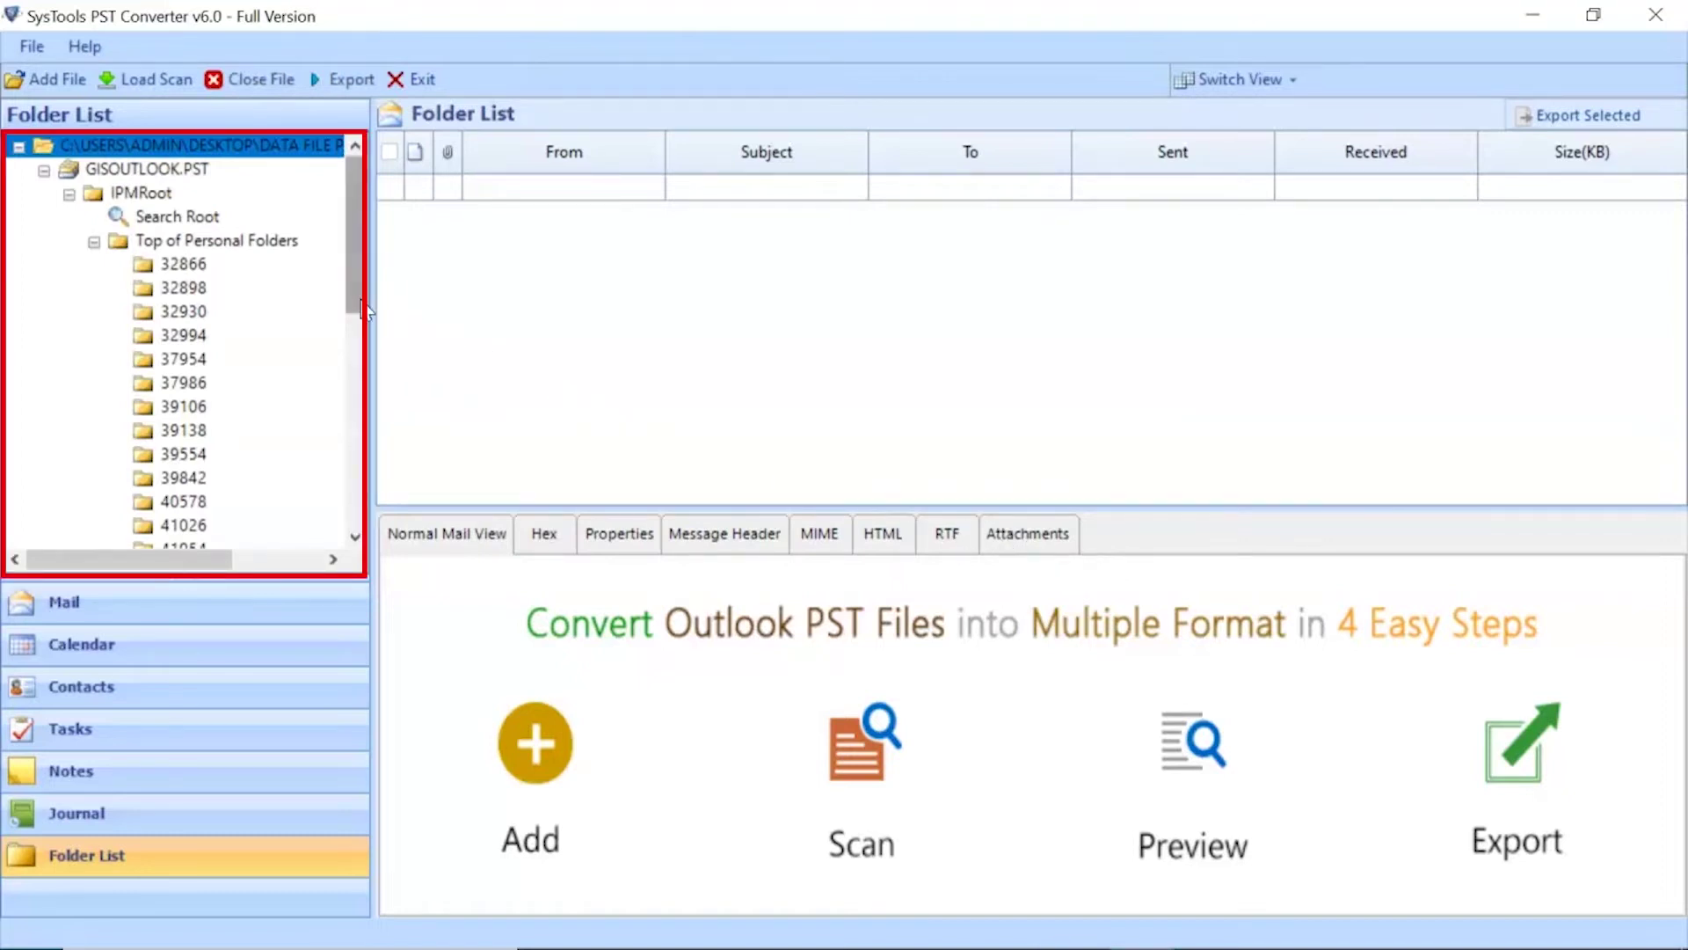
pyautogui.moveTo(364, 301); pyautogui.dragTo(356, 534)
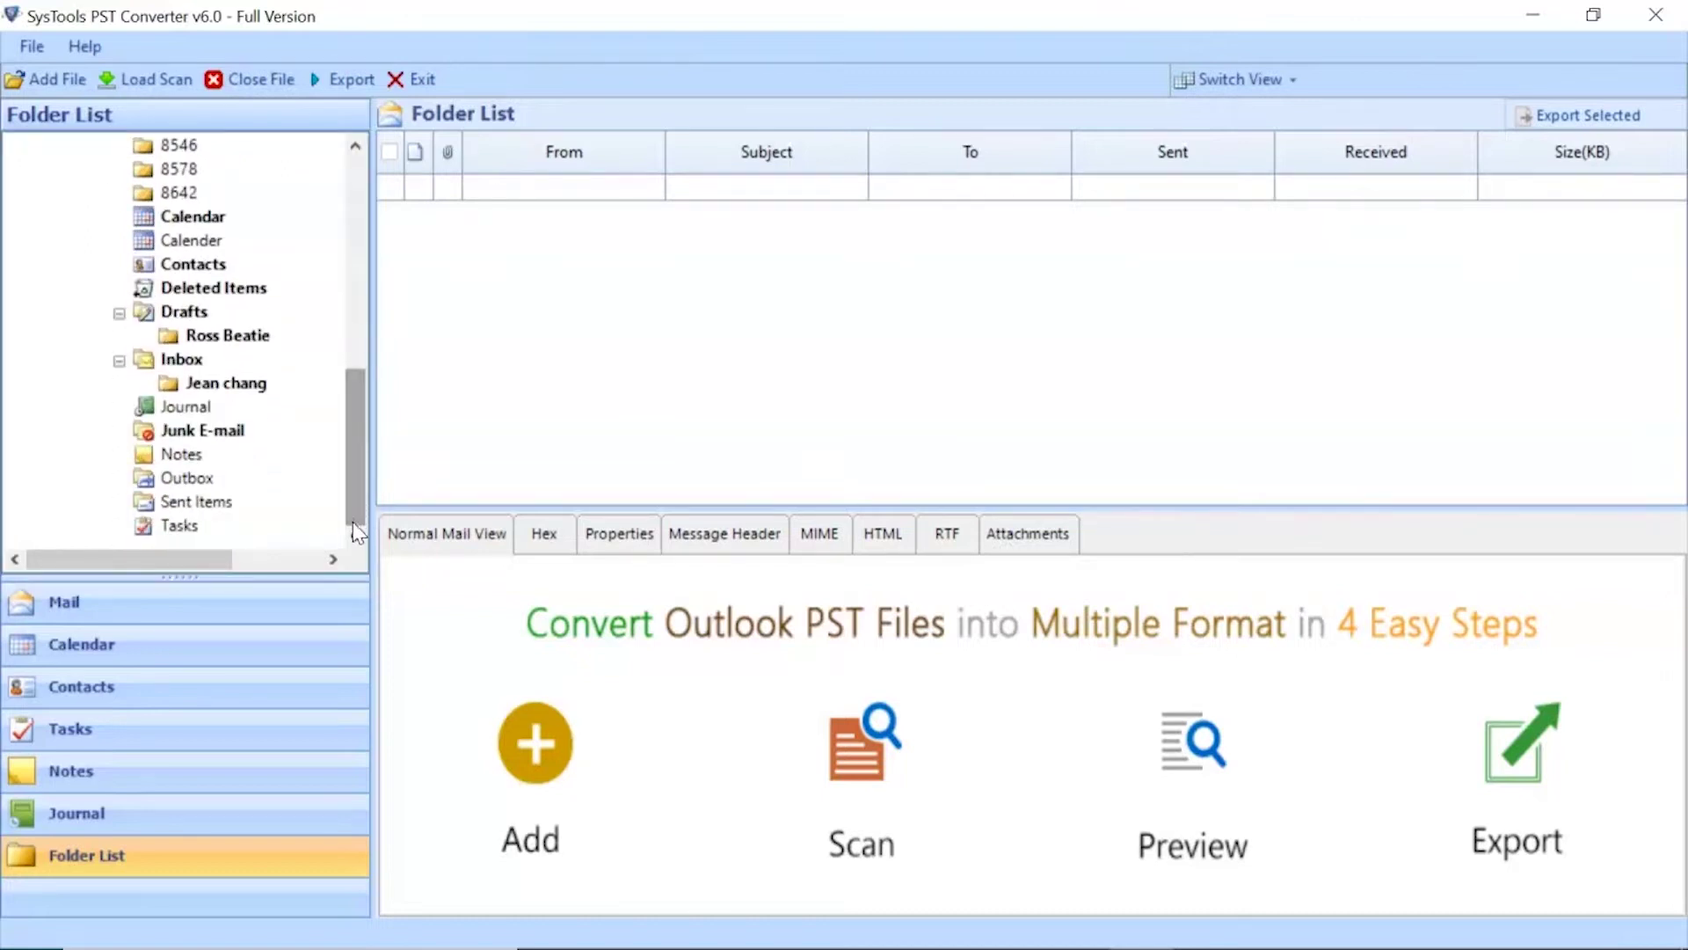
pyautogui.click(179, 360)
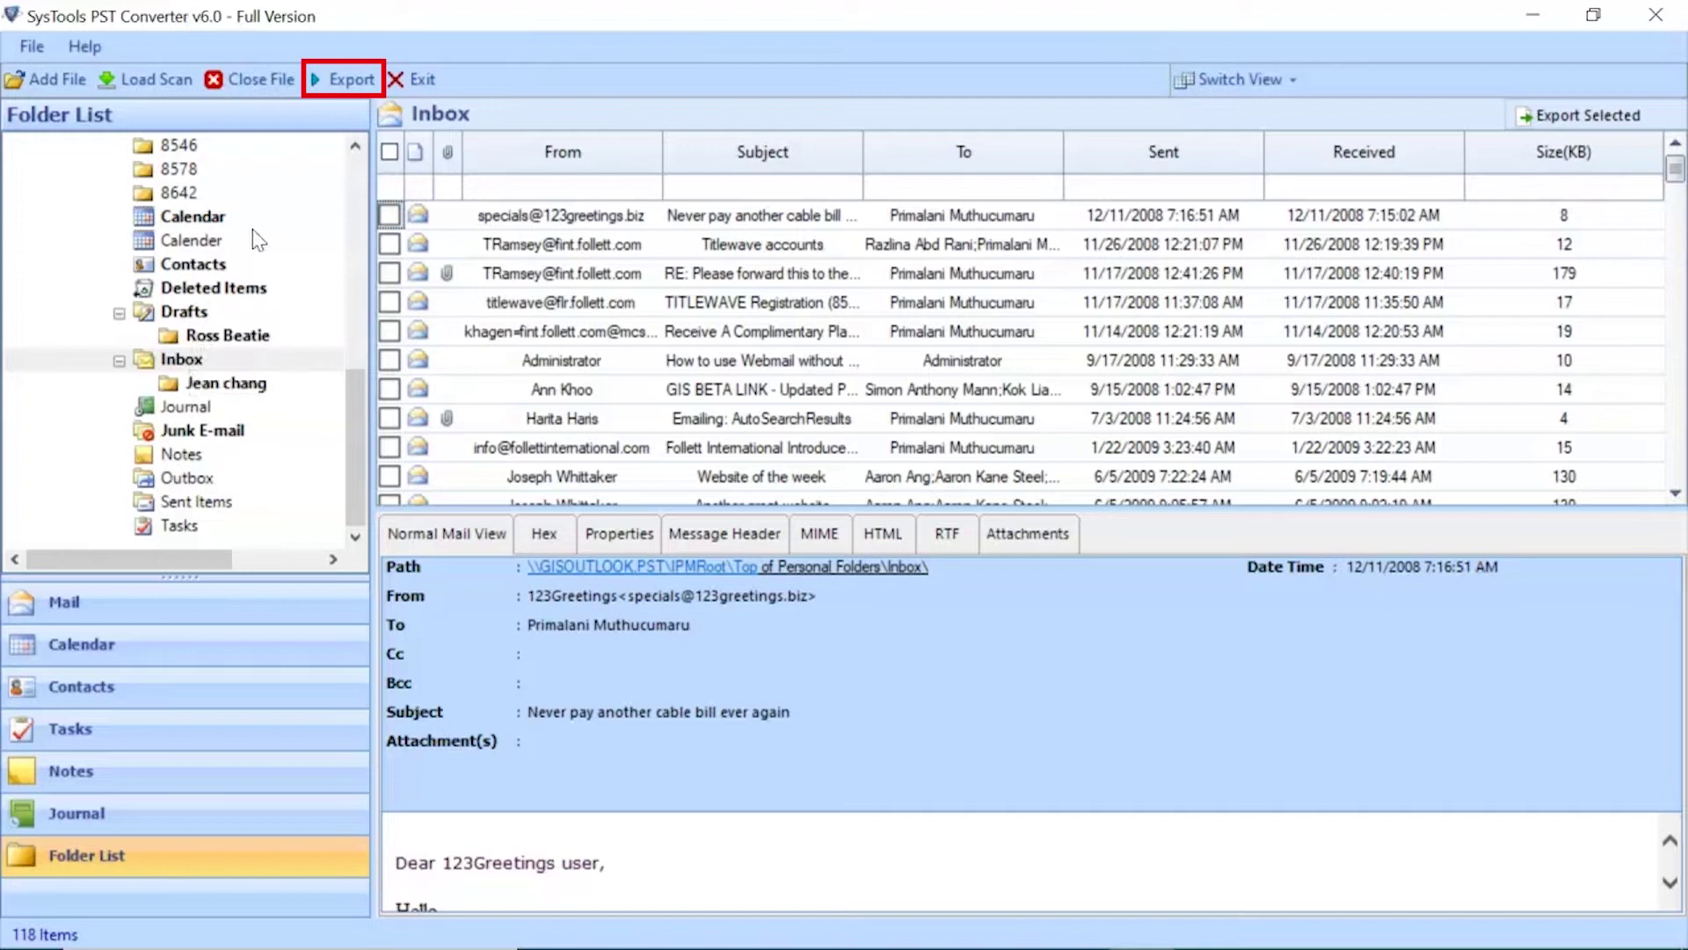
# Check the Contacts folder under Top of Personal Folders and pick vCard as export type.
pyautogui.click(349, 84)
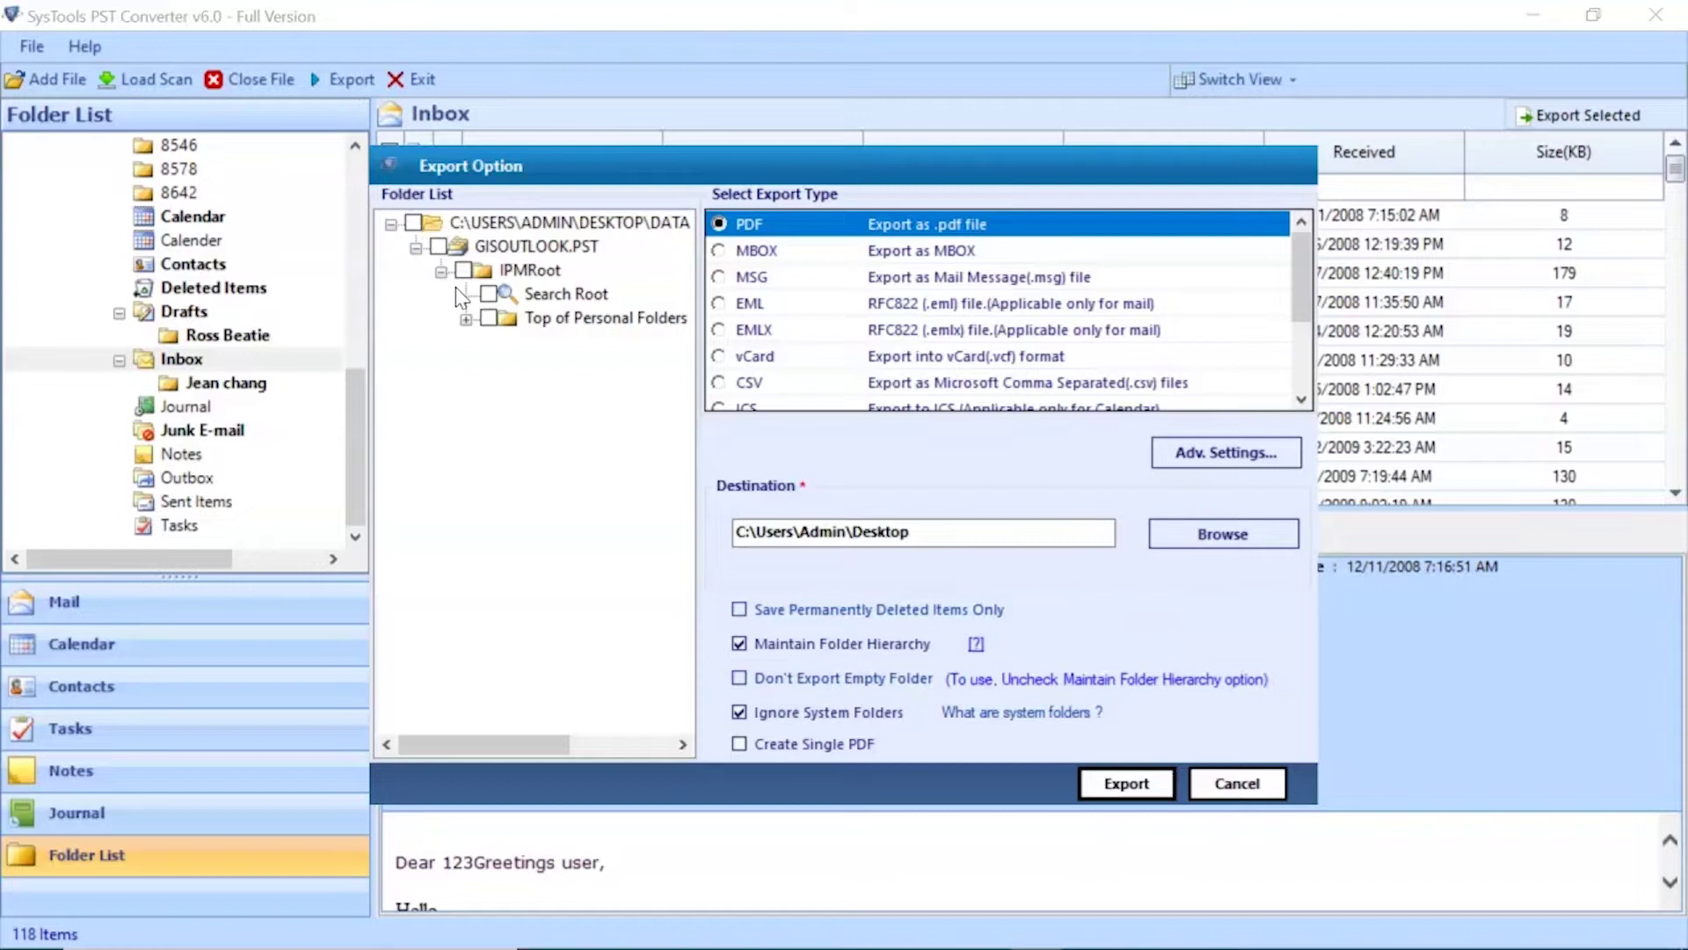
pyautogui.click(467, 320)
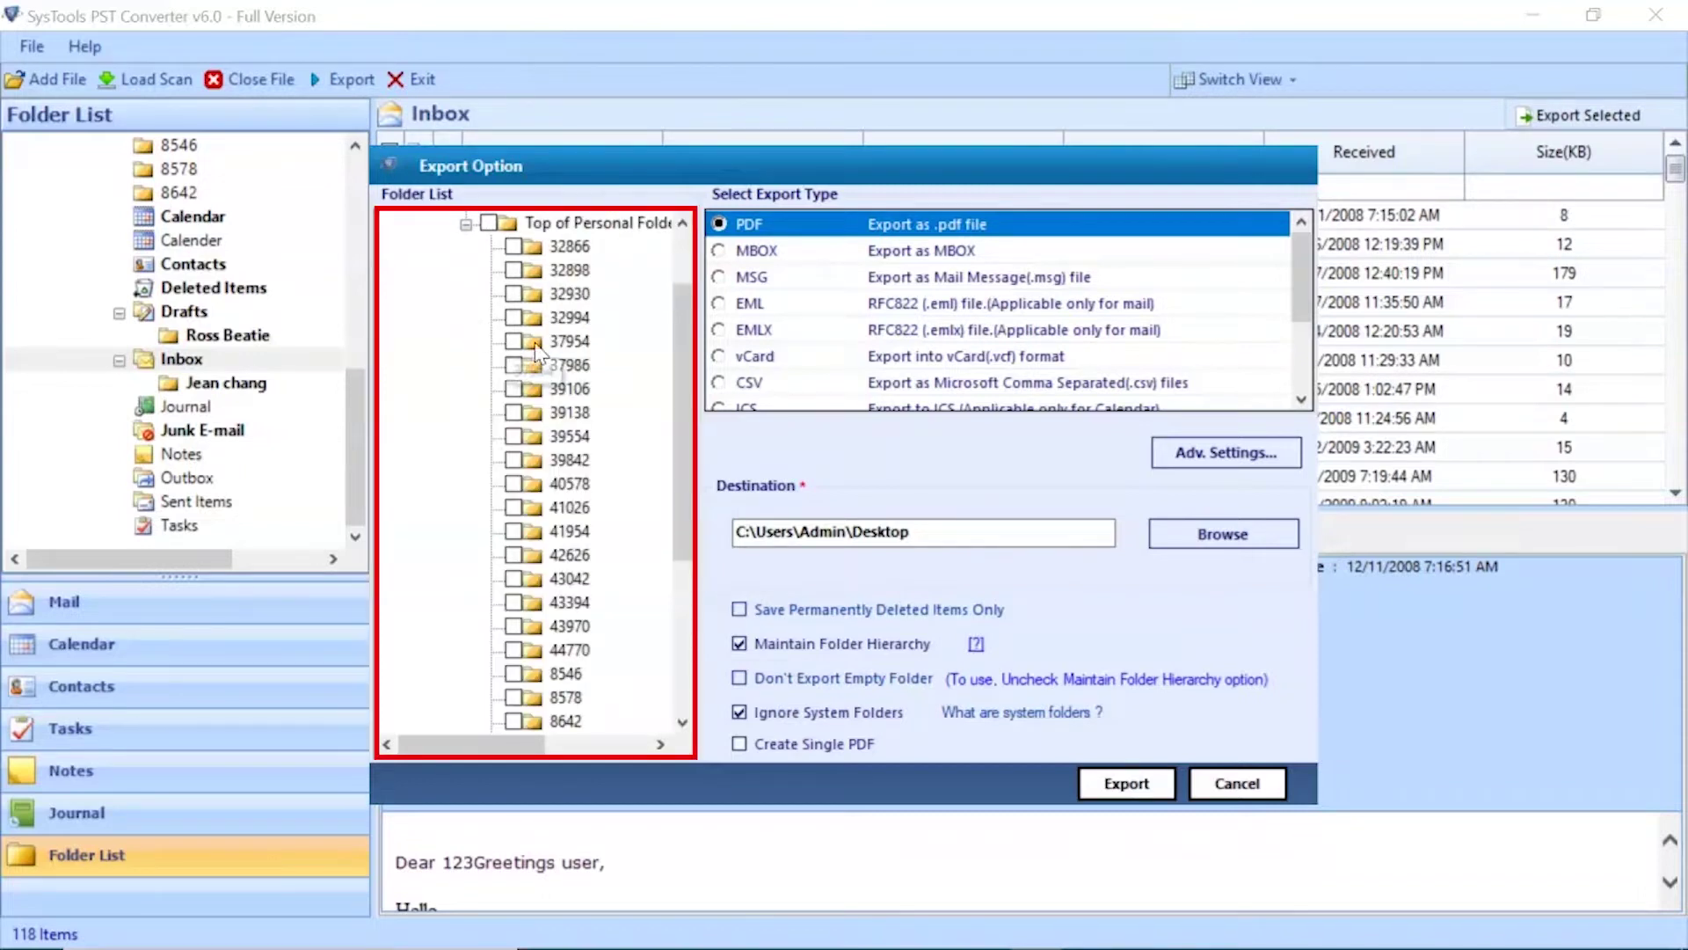
pyautogui.moveTo(690, 359); pyautogui.dragTo(682, 519)
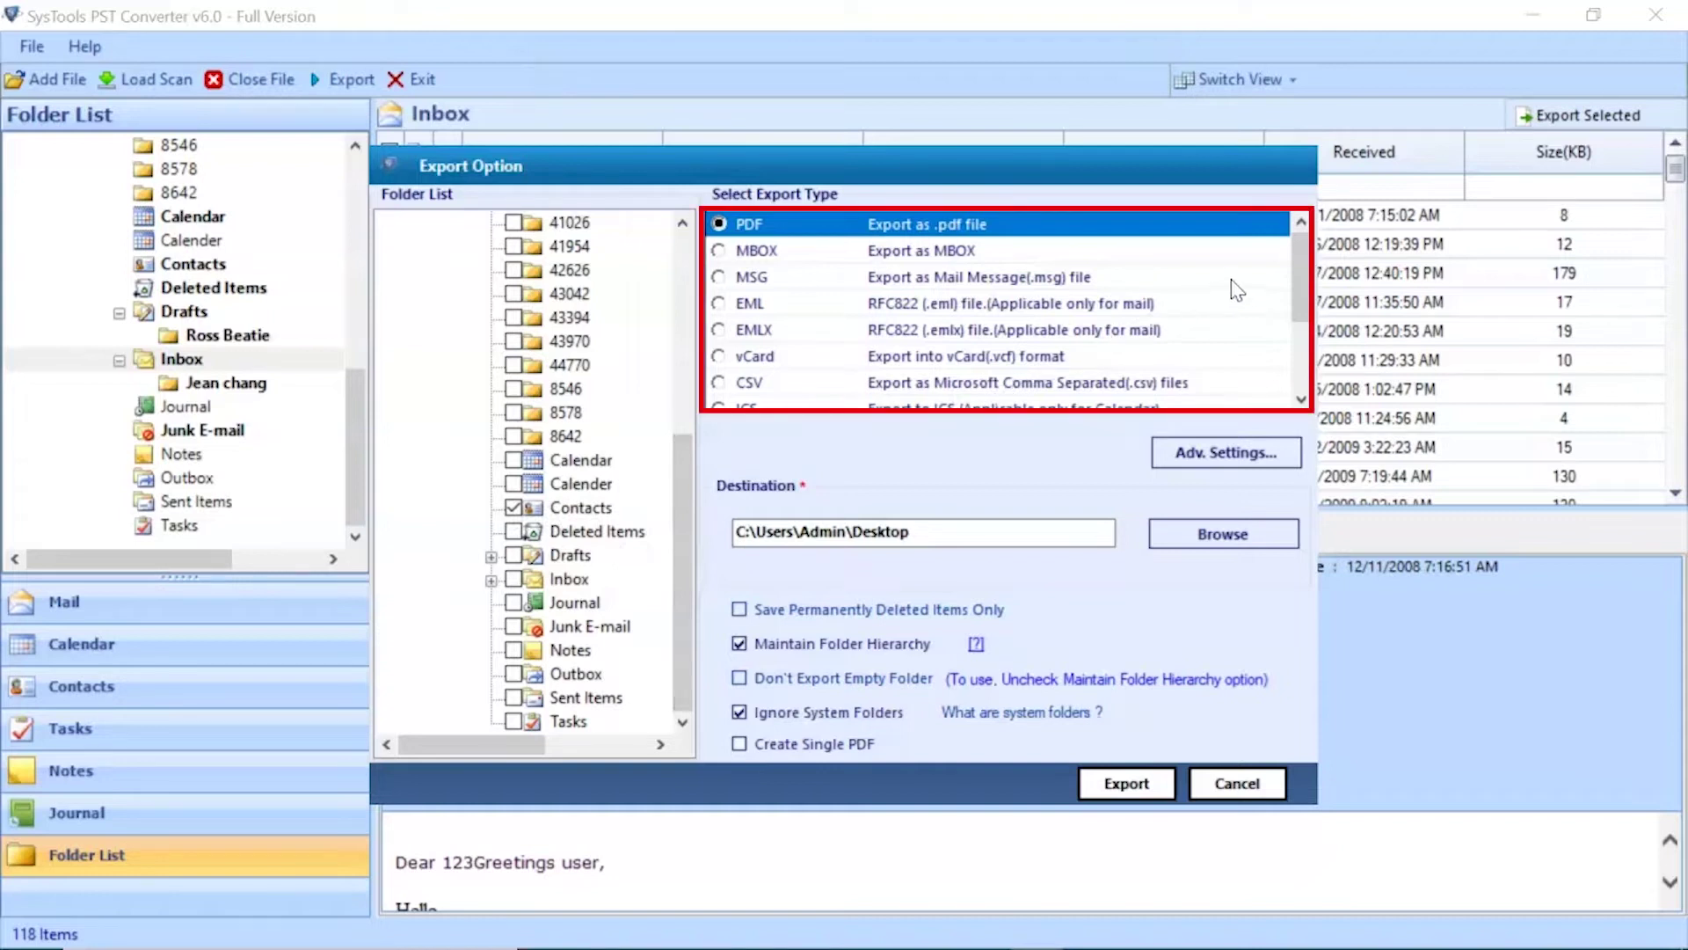
pyautogui.moveTo(1304, 251)
pyautogui.mouseDown()
pyautogui.moveTo(1310, 316)
pyautogui.moveTo(1306, 231)
pyautogui.mouseUp()
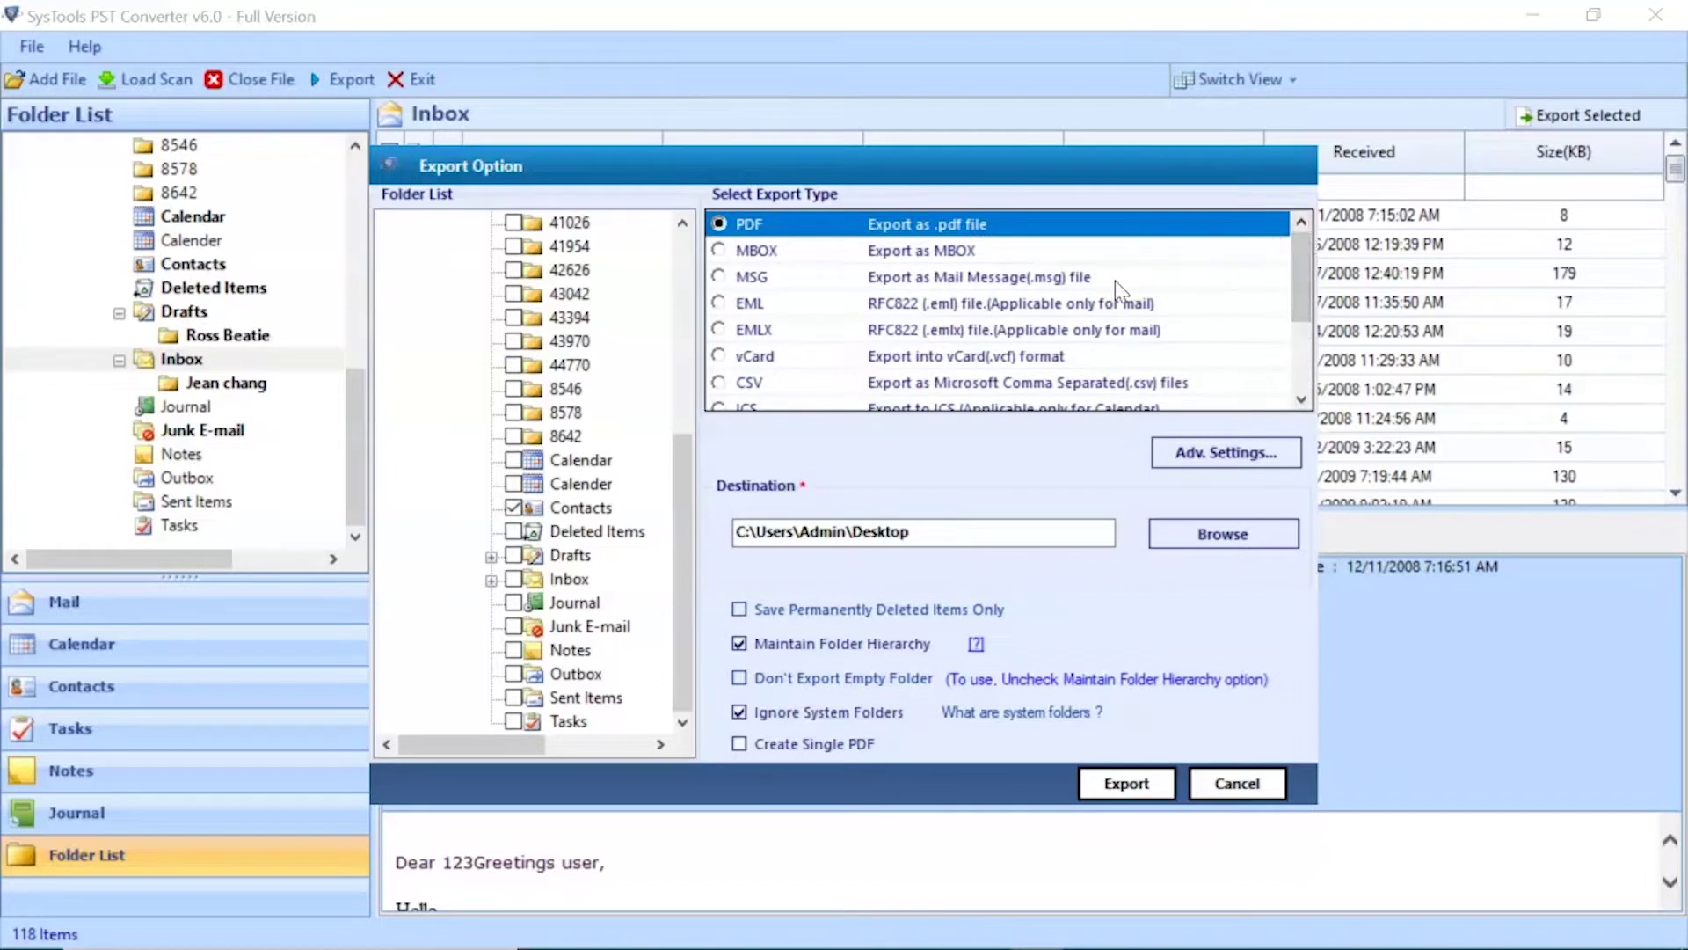
pyautogui.click(721, 356)
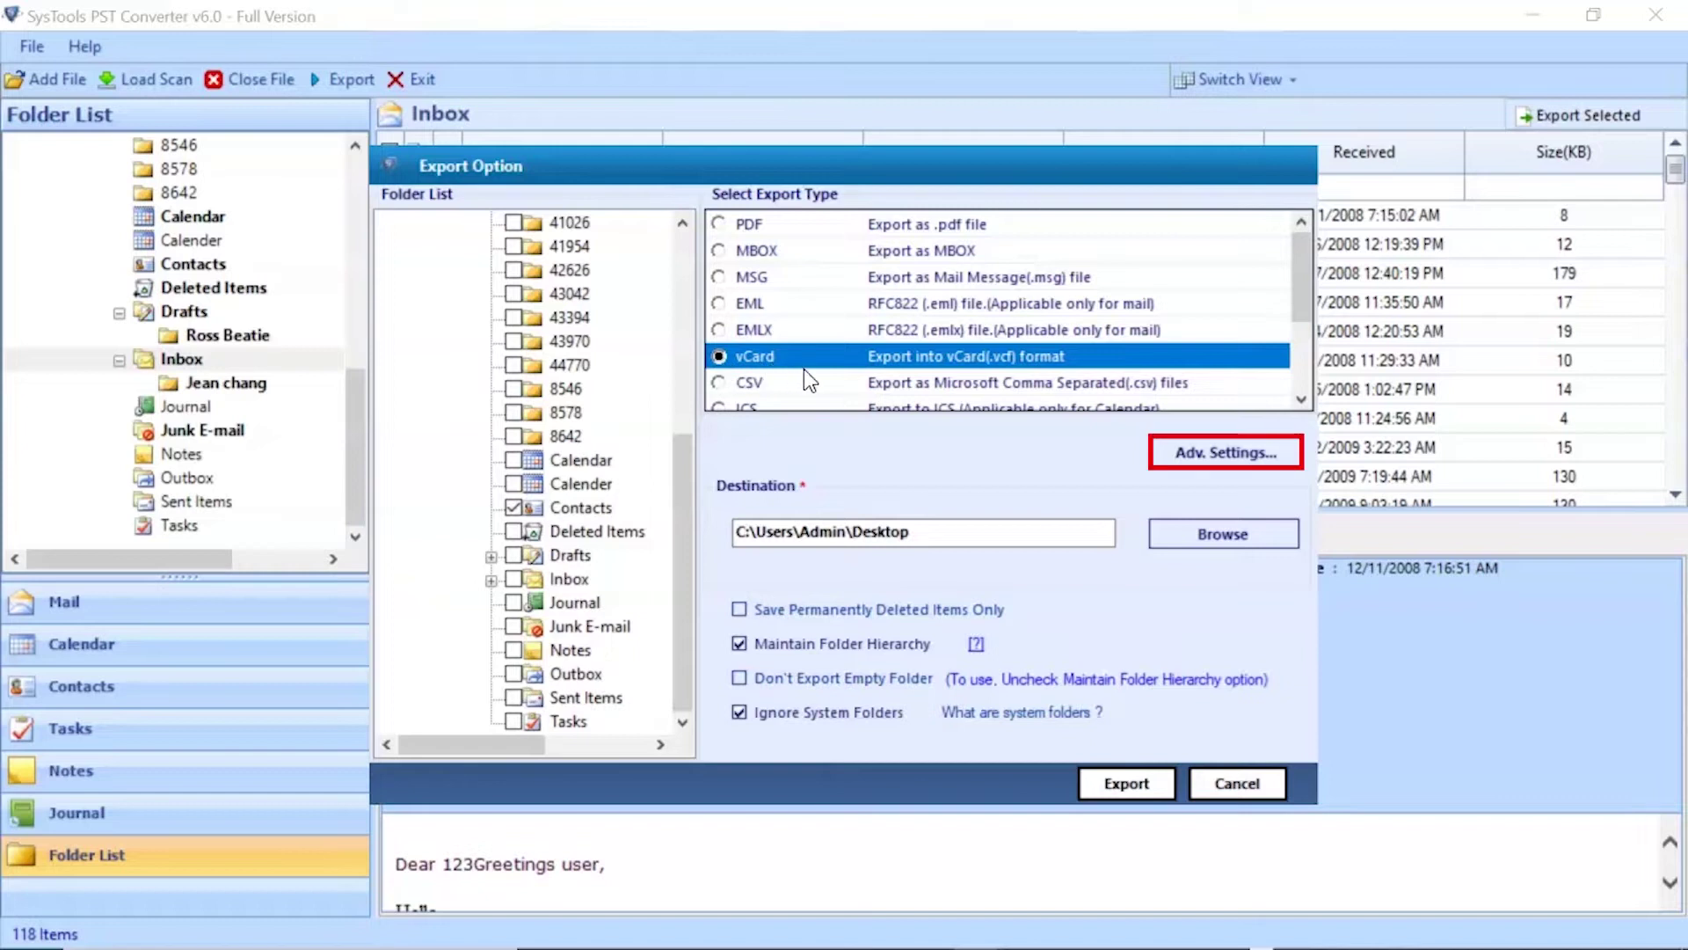
# Save advanced vCard settings with version 4.0 and Merge Contacts left unchecked.
pyautogui.click(1236, 452)
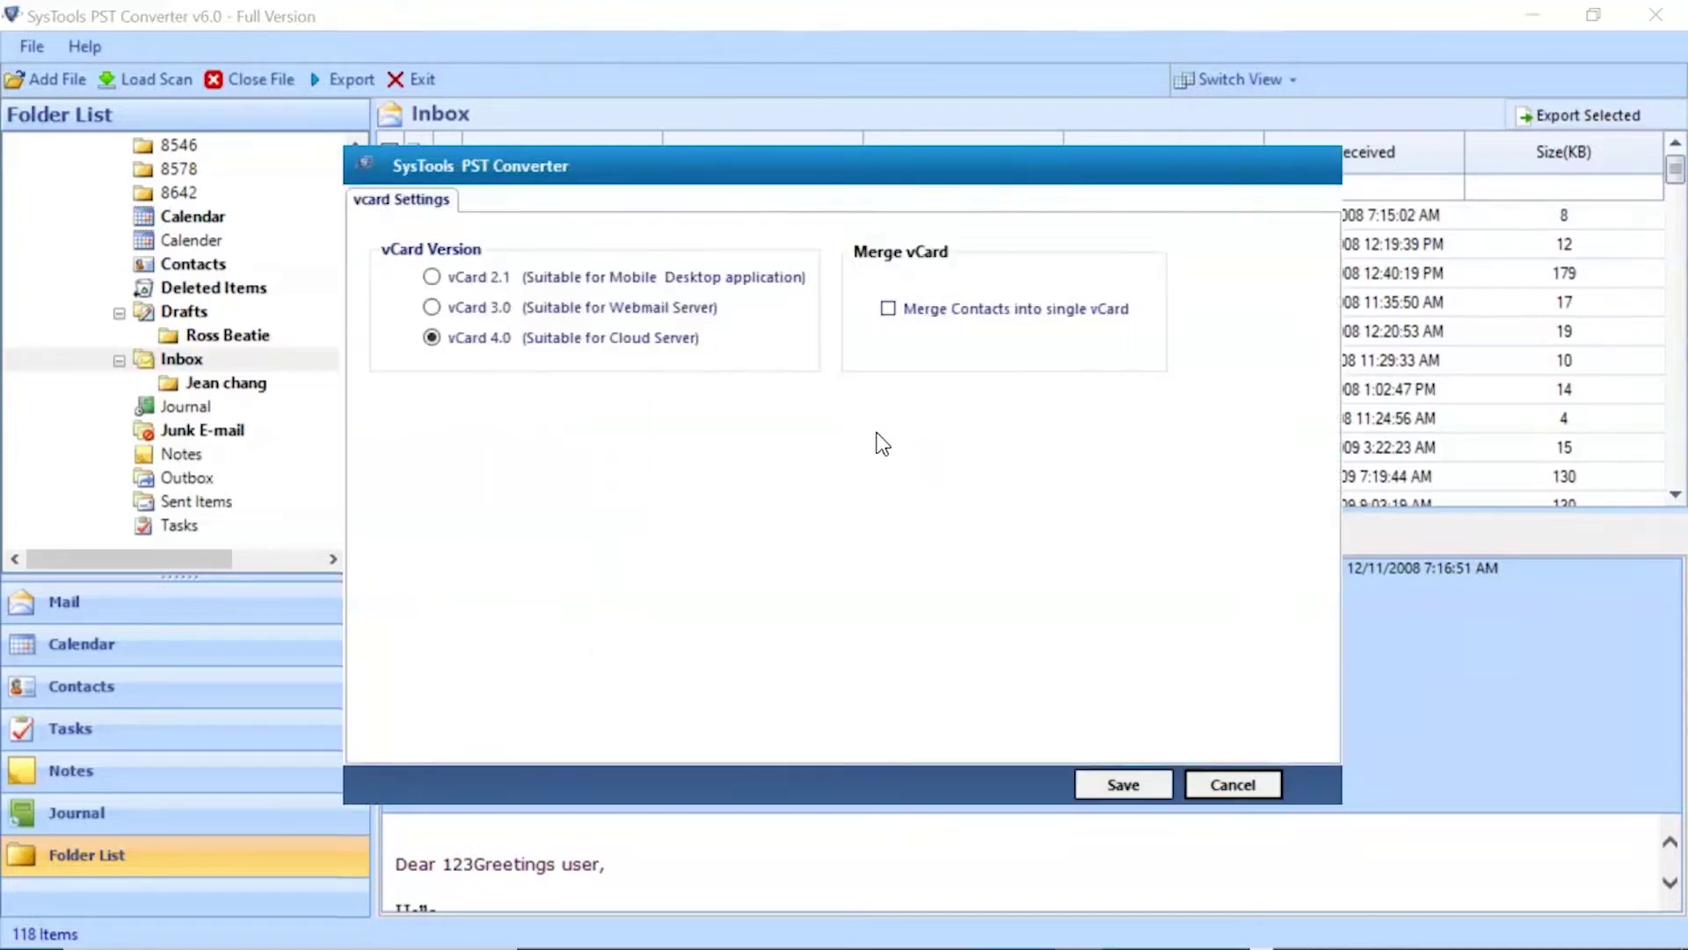
pyautogui.click(431, 276)
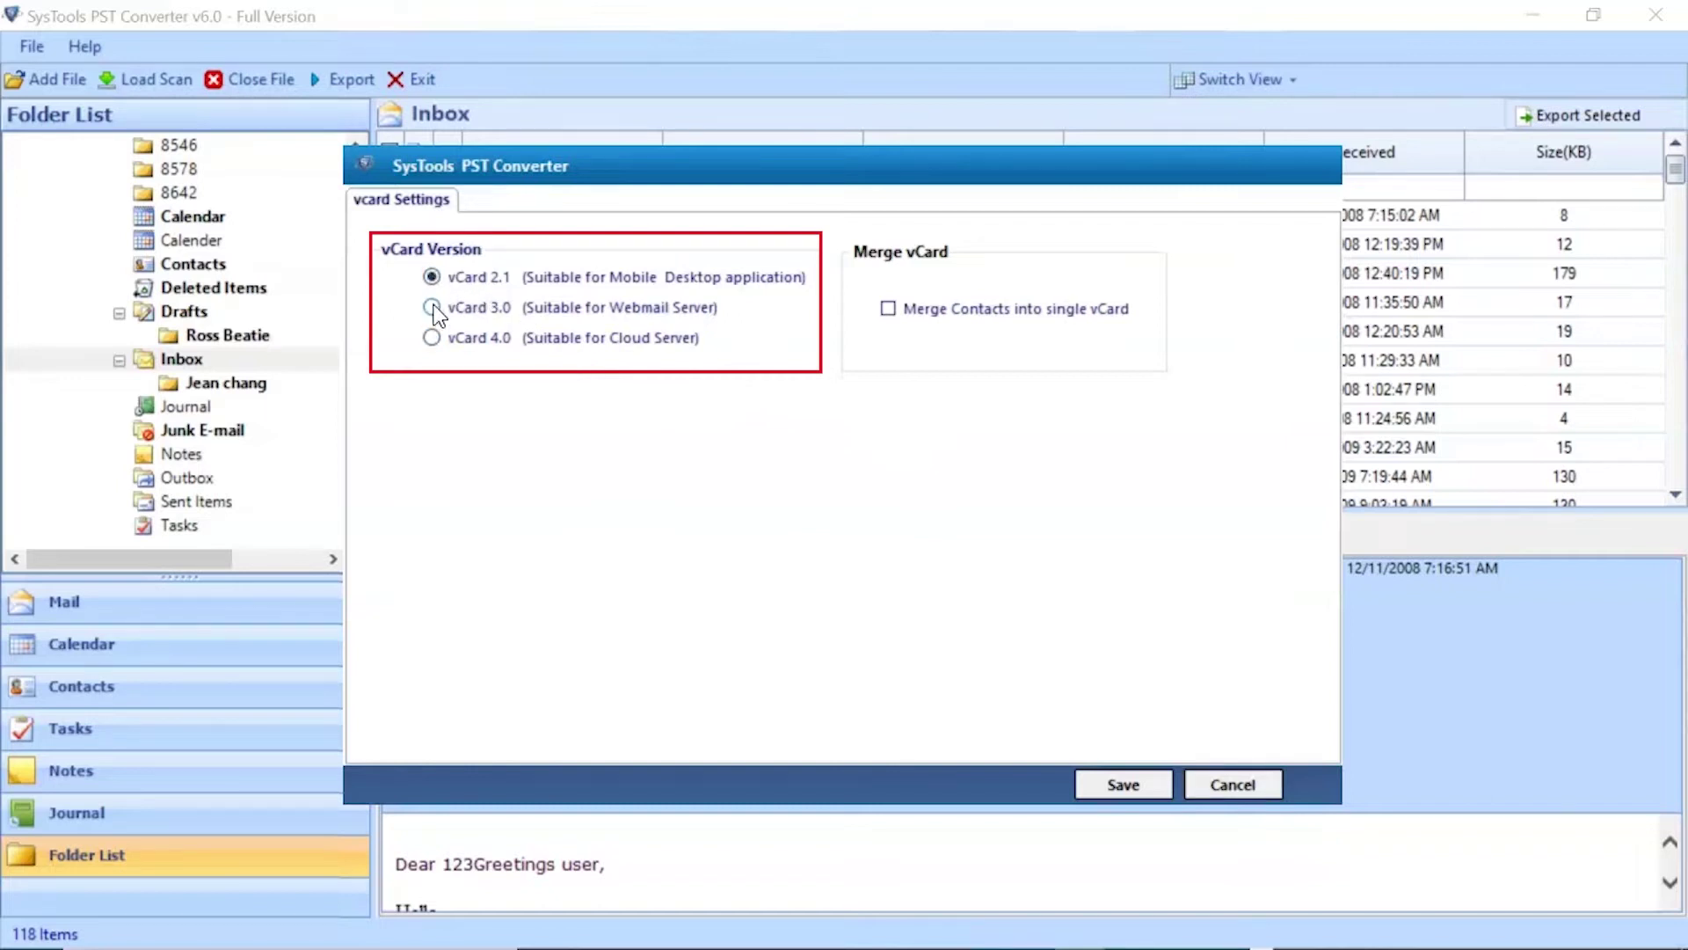
pyautogui.click(431, 307)
pyautogui.click(432, 338)
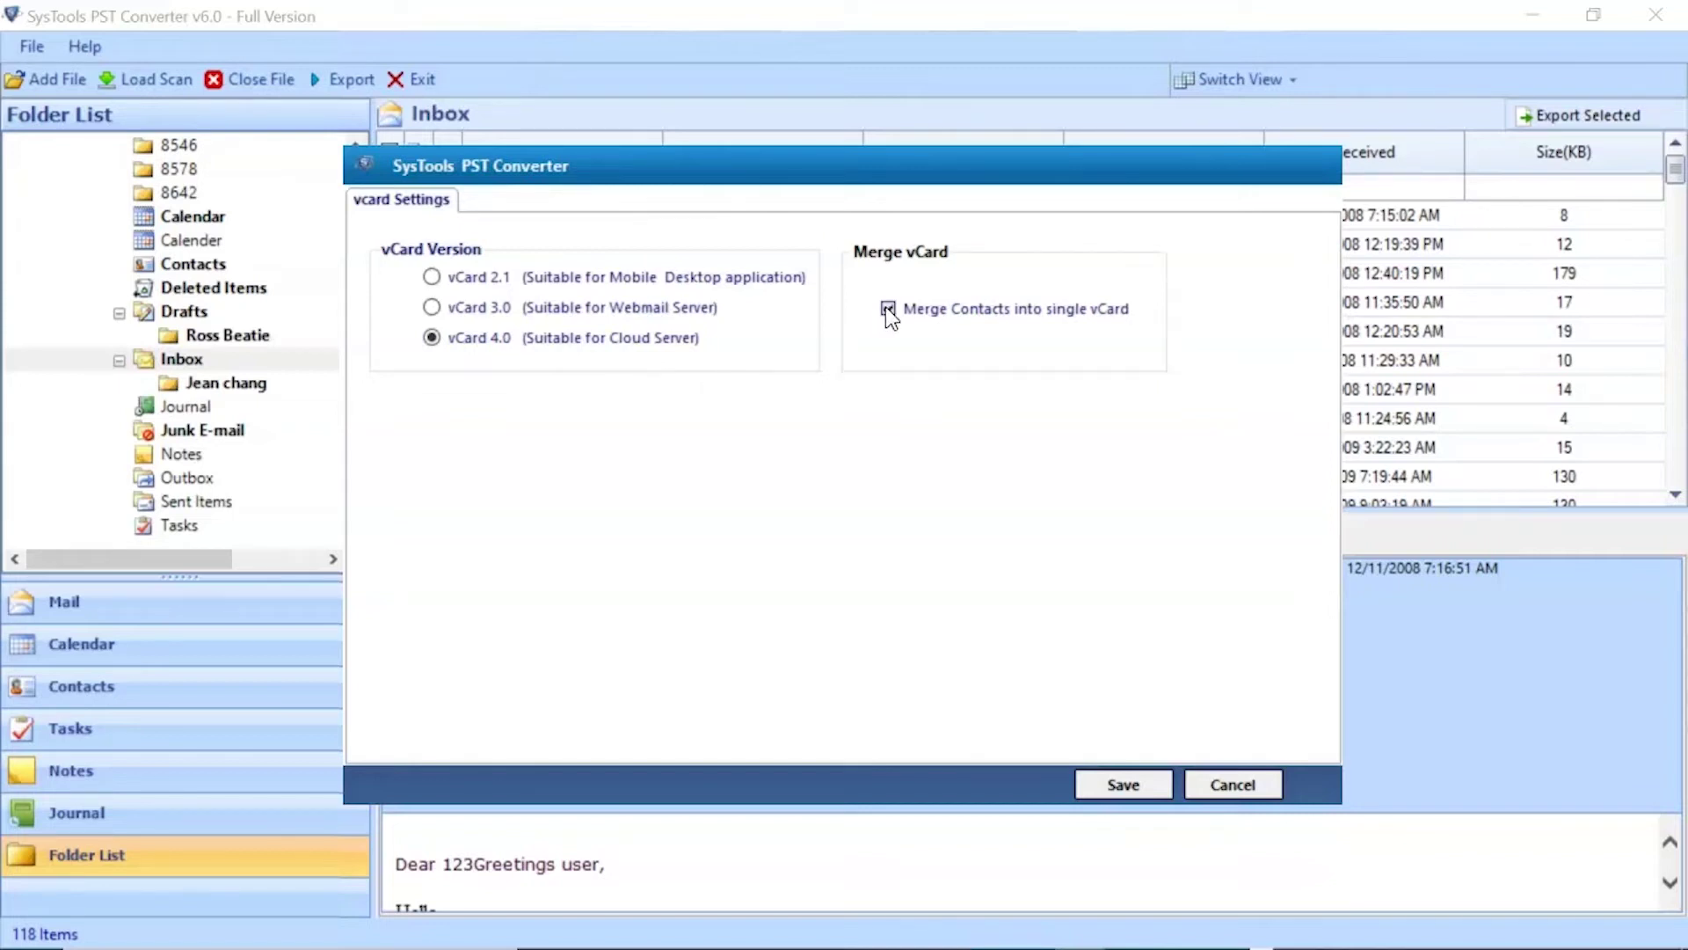
pyautogui.click(1136, 790)
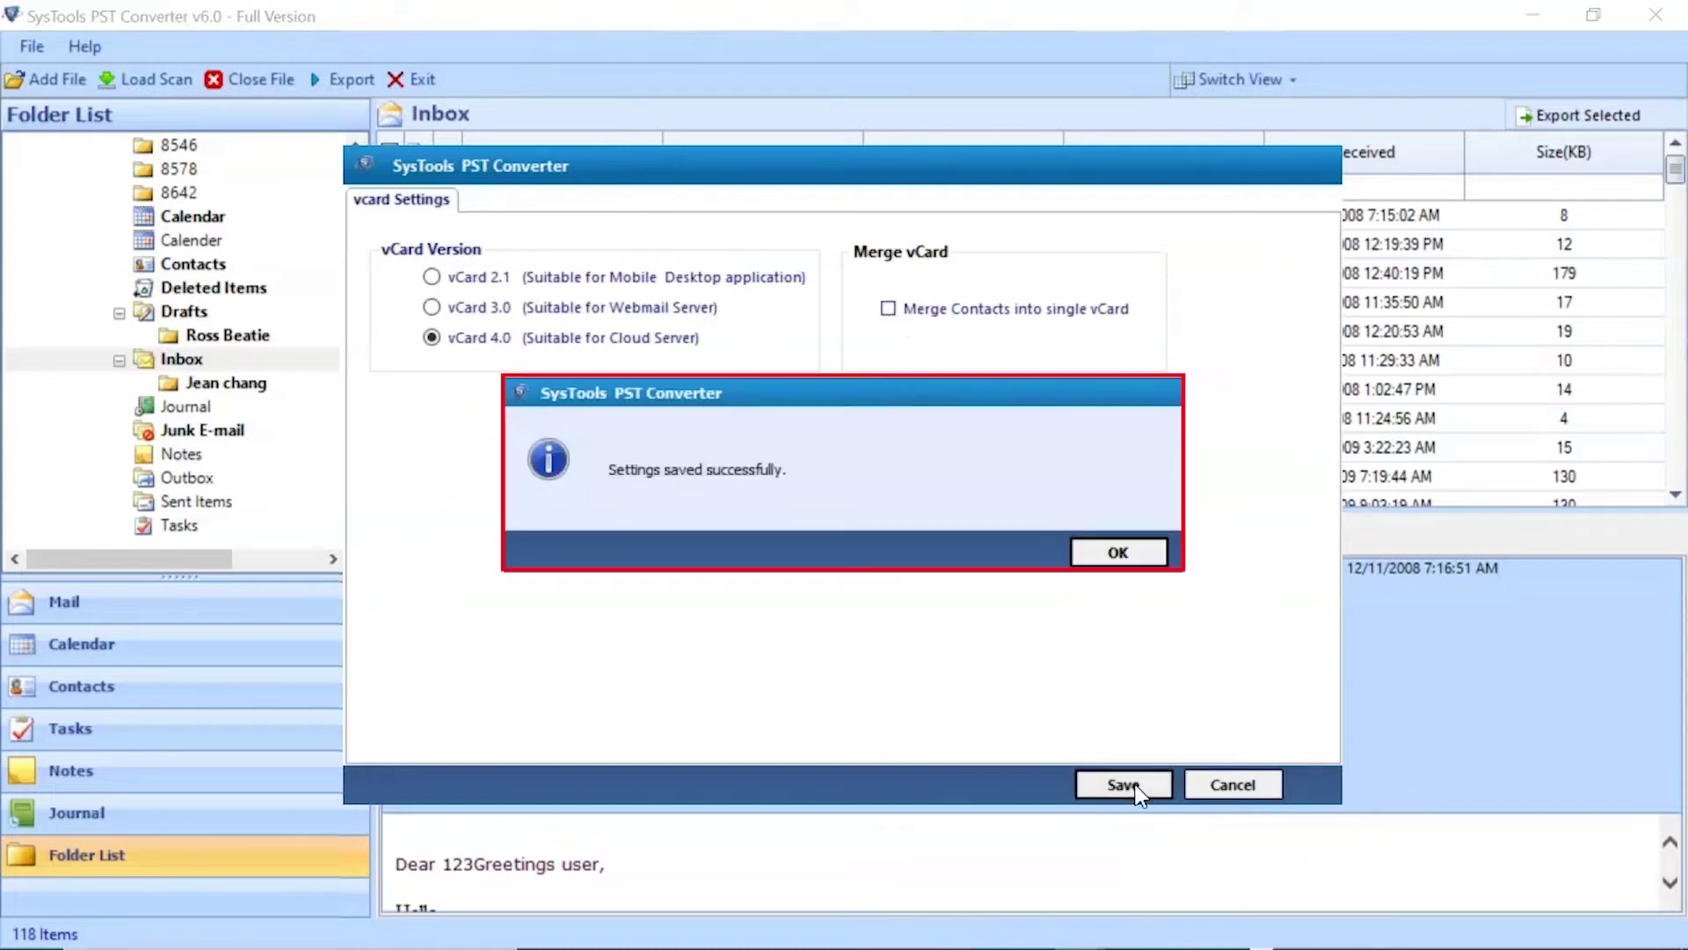
pyautogui.click(1103, 550)
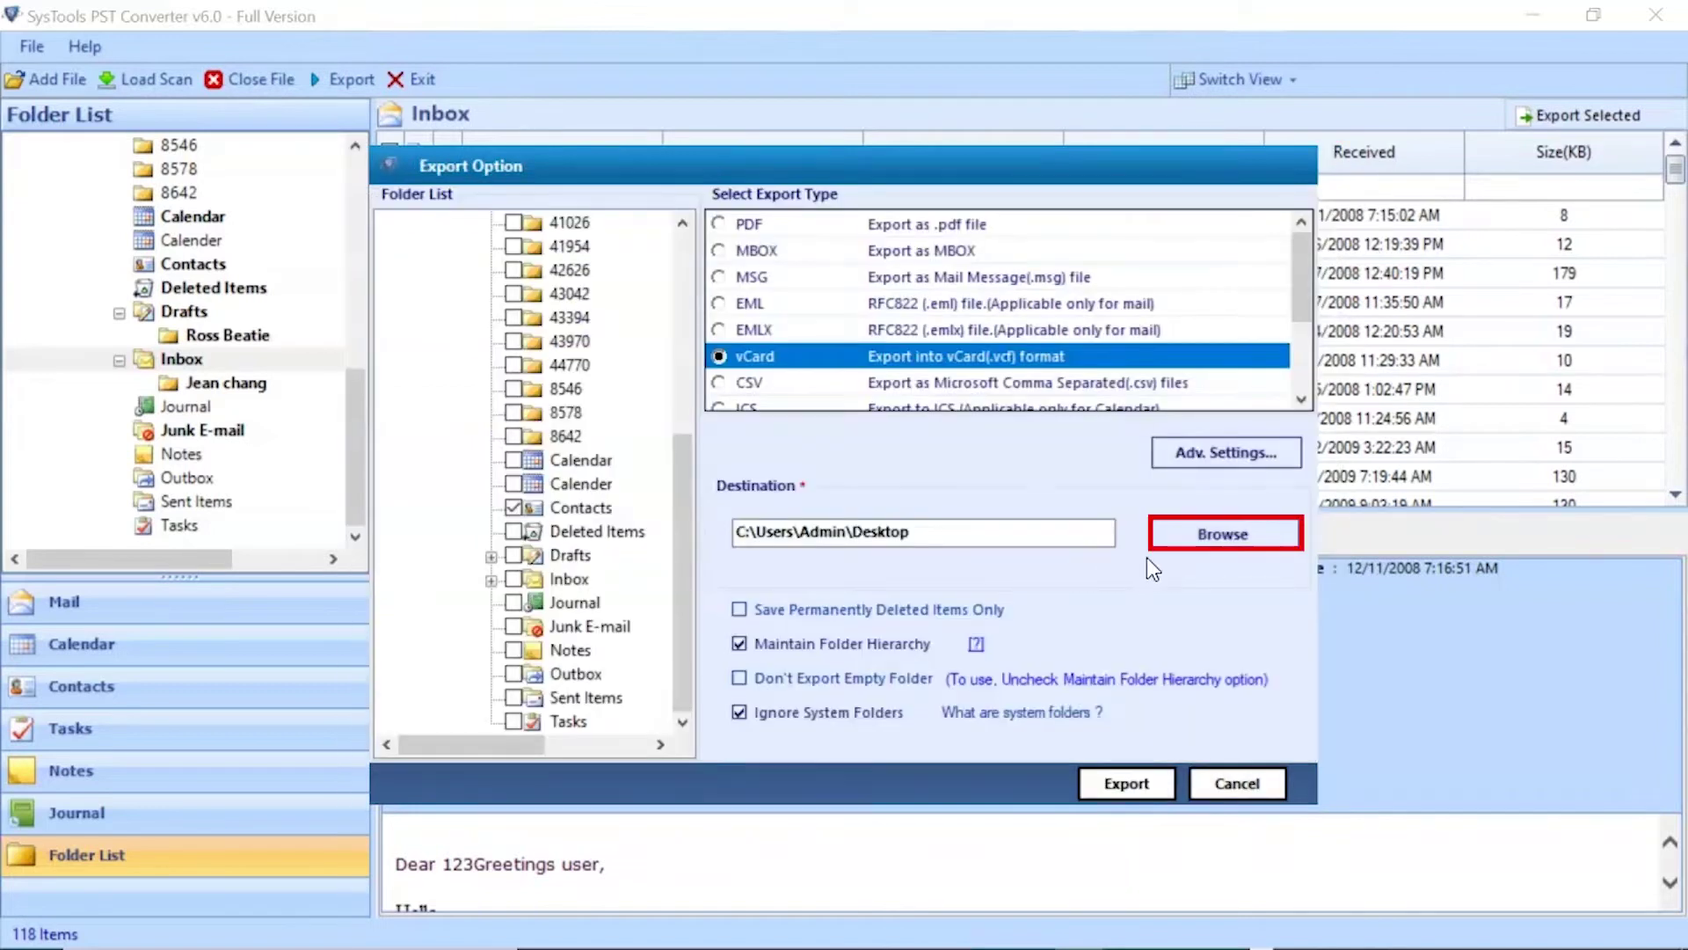
# Set the export destination to the Converted Files folder on the Desktop.
pyautogui.click(1254, 542)
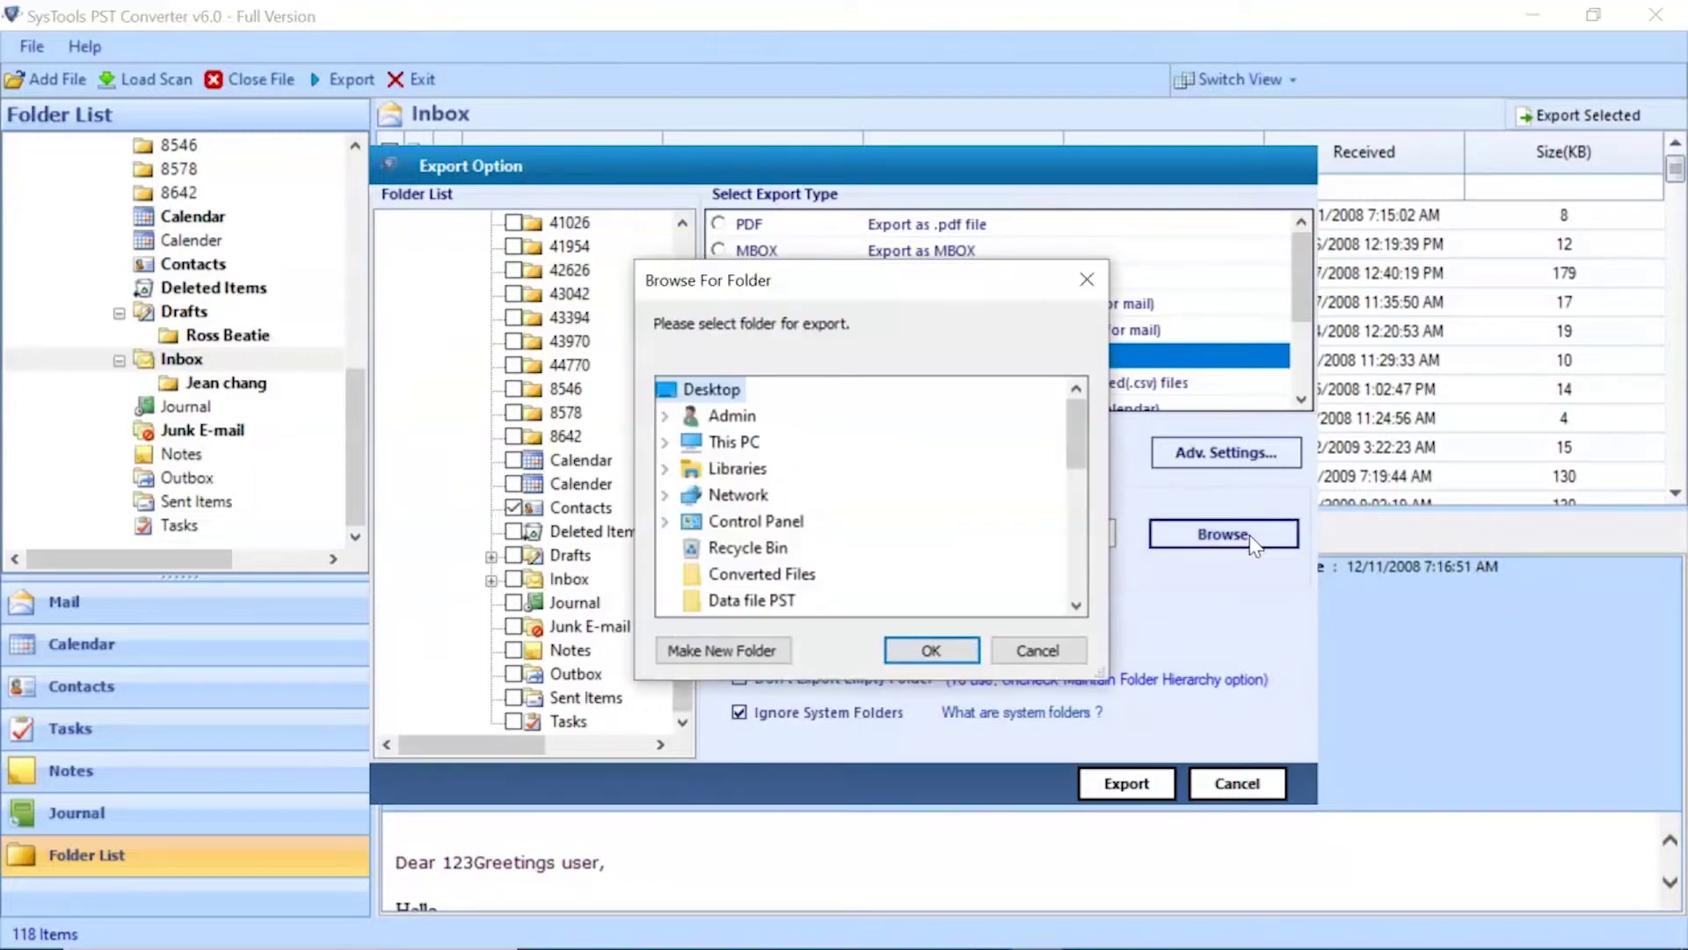
pyautogui.click(756, 576)
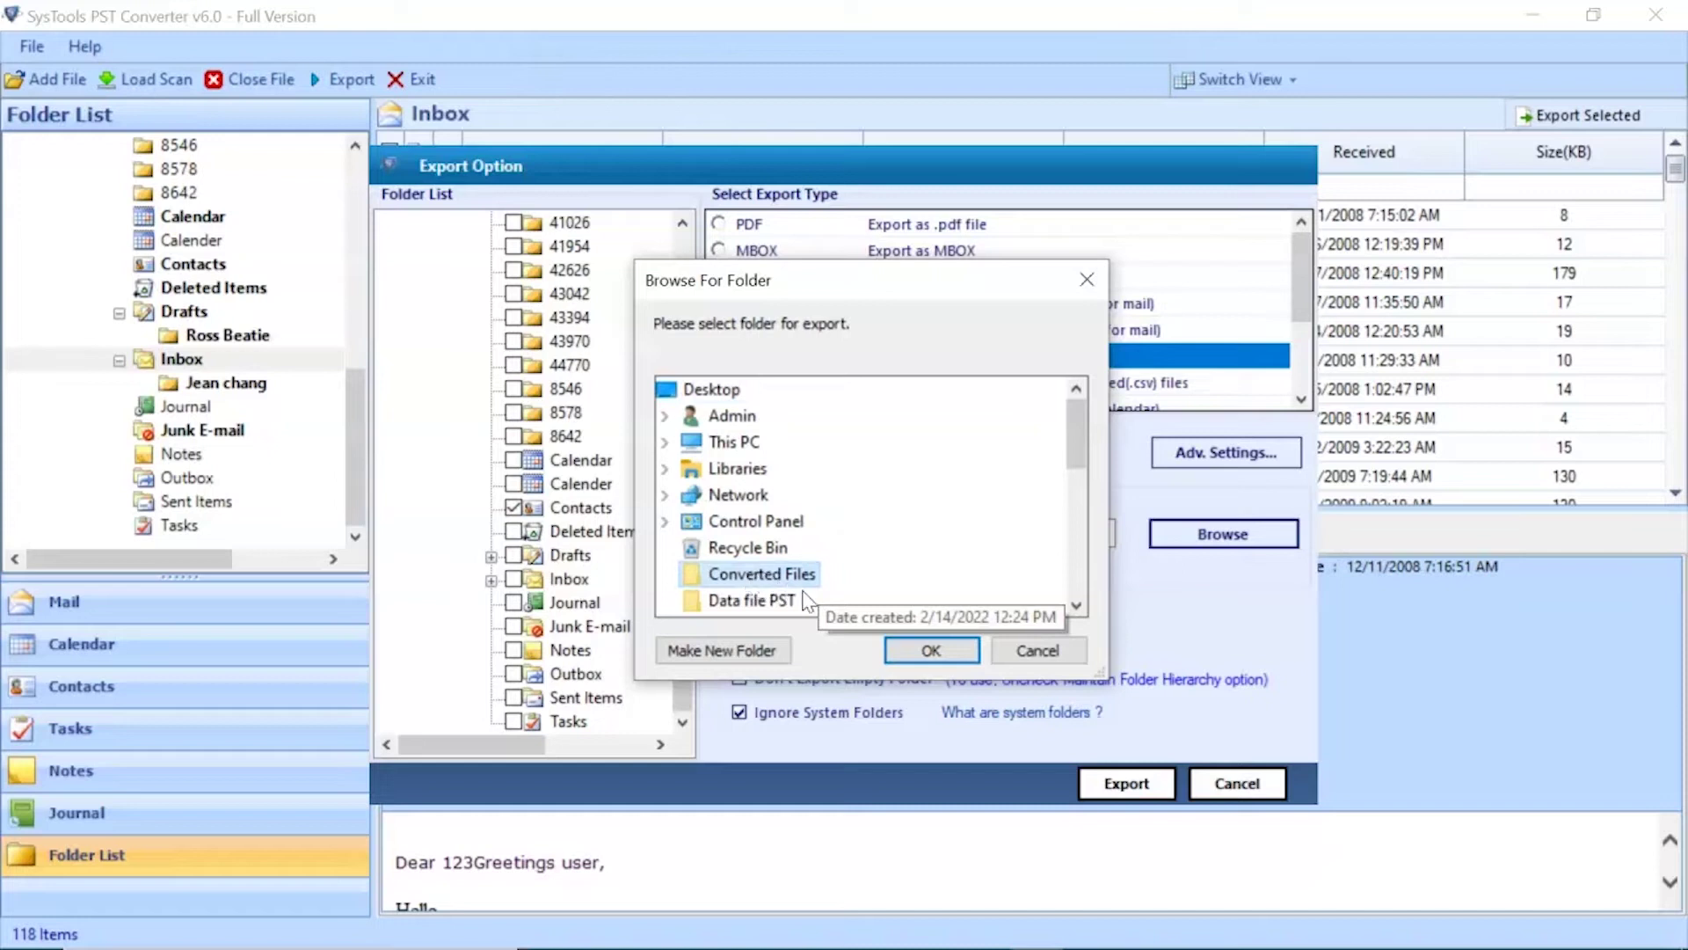
pyautogui.click(934, 655)
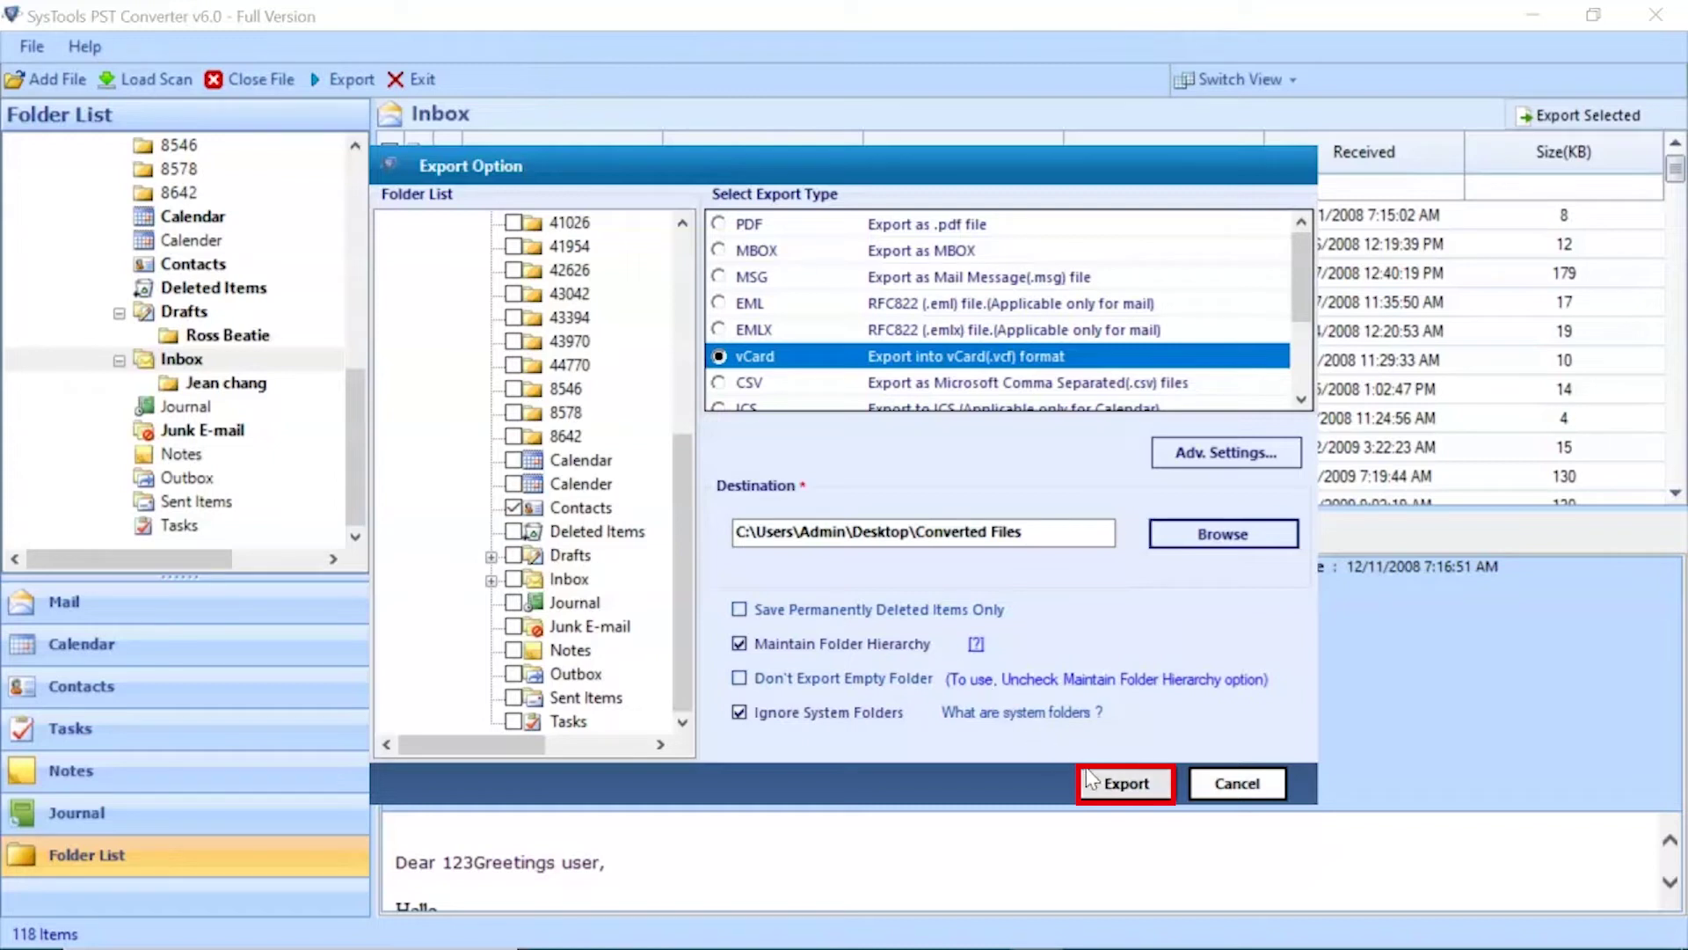
# Export the contacts (341 items, 0 failed) and save the report as Exported Report.csv.
pyautogui.click(1127, 785)
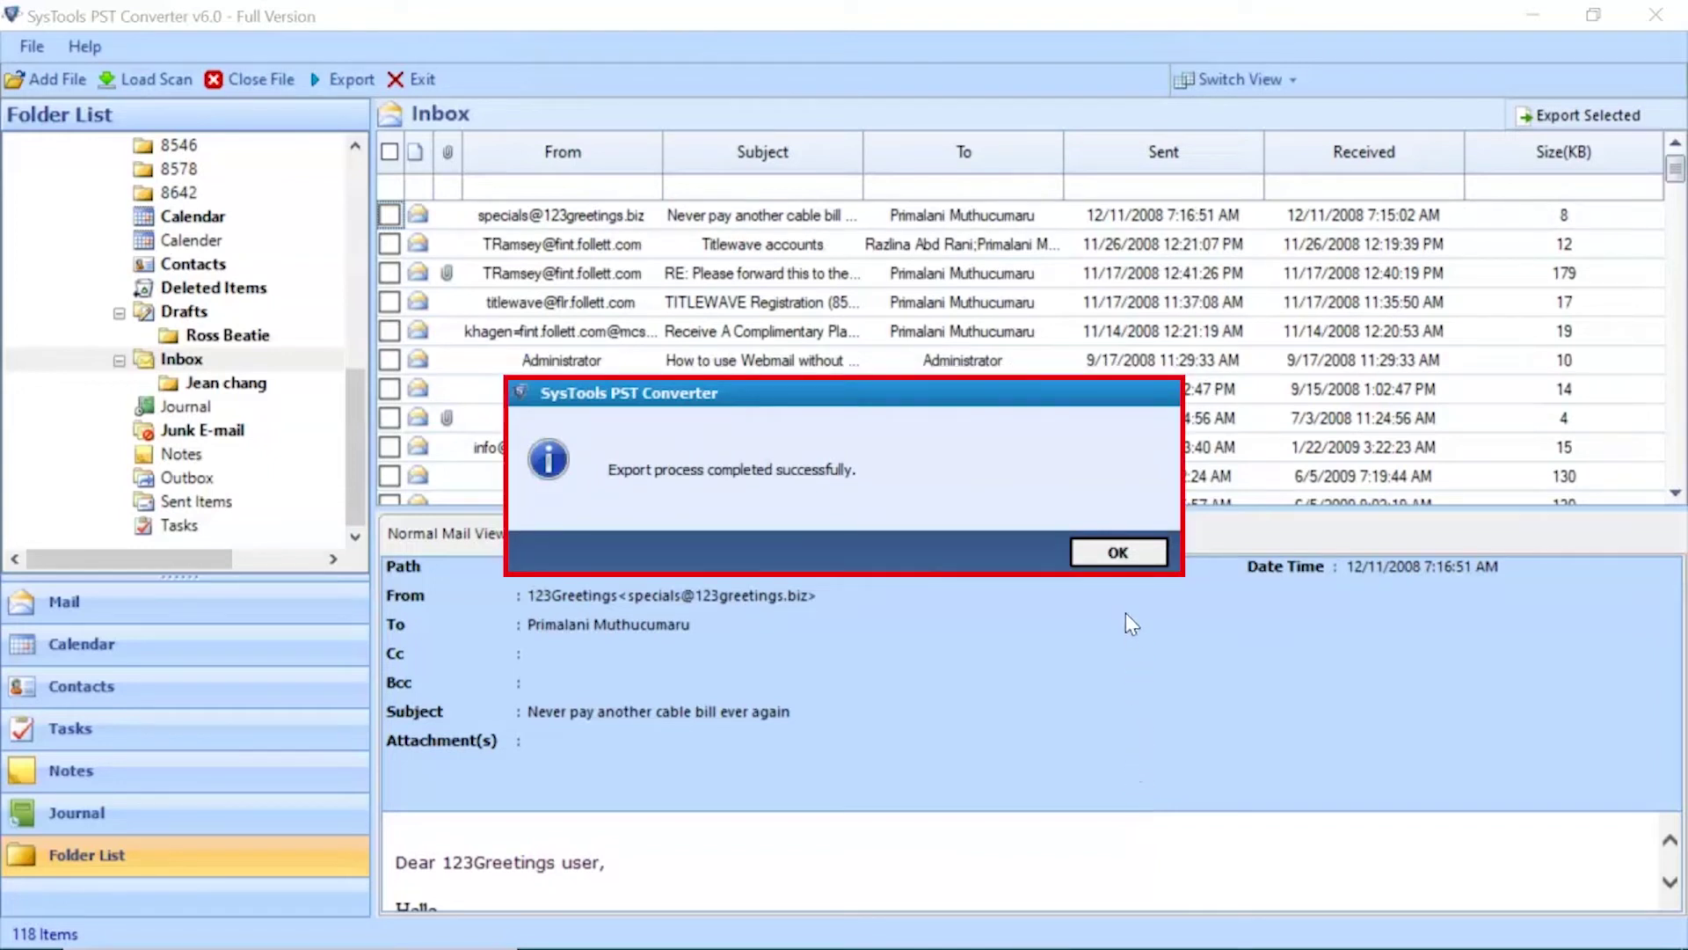
pyautogui.click(1122, 554)
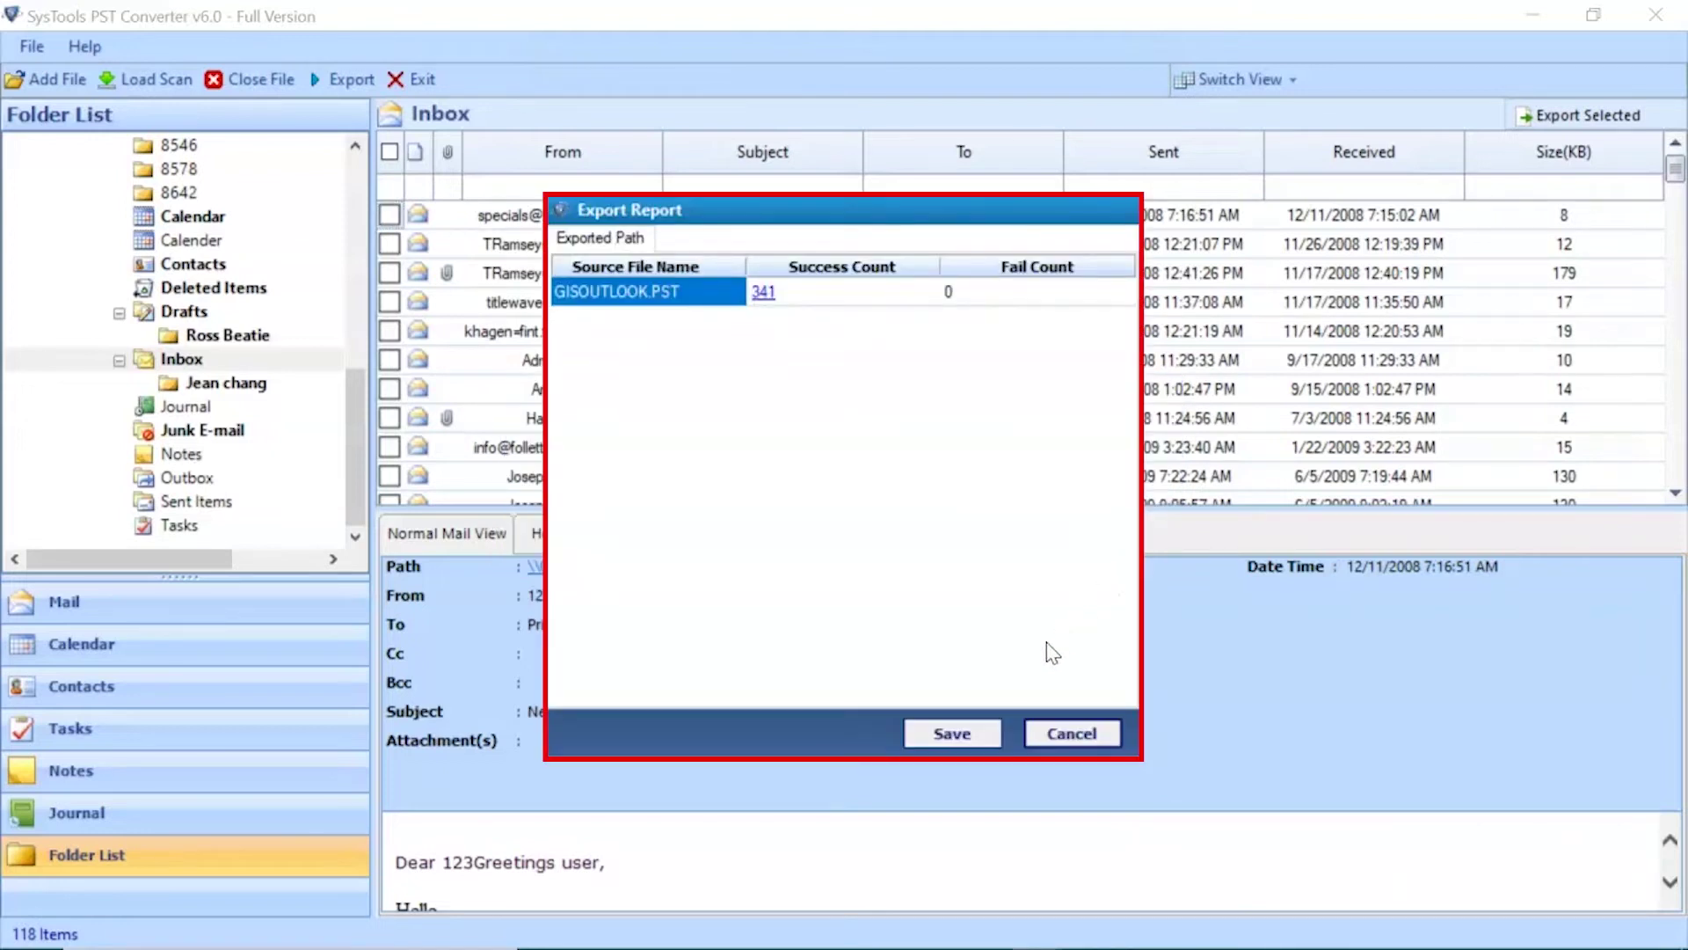
pyautogui.click(952, 733)
pyautogui.write('Expo')
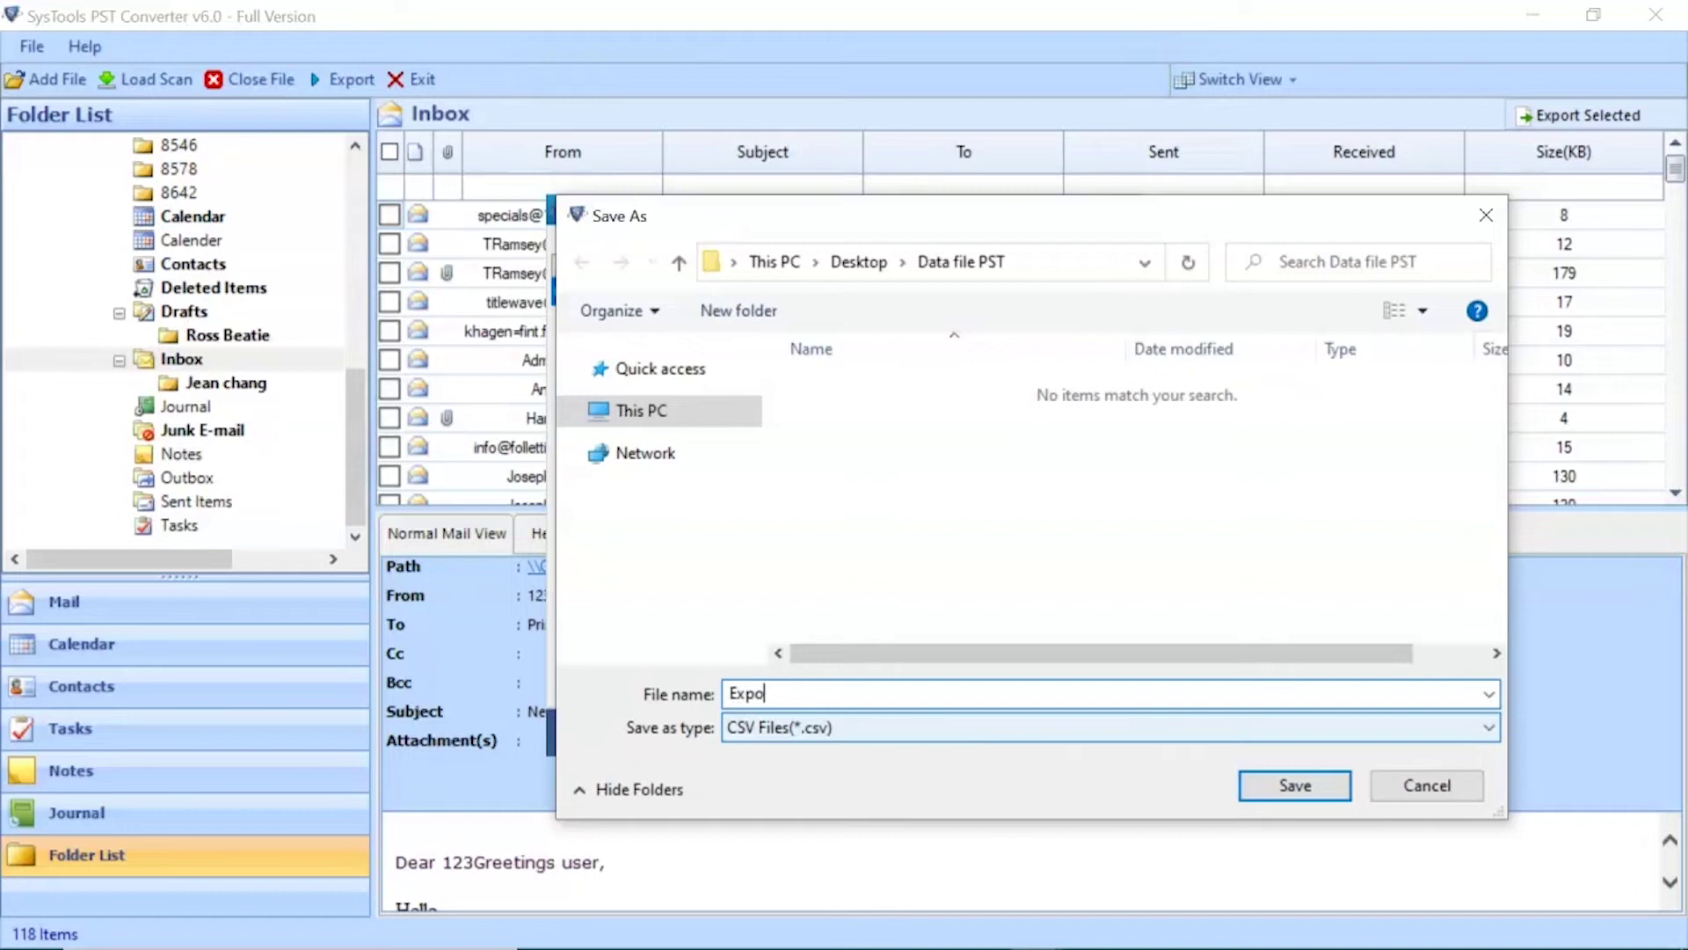
pyautogui.write('rted Report')
pyautogui.click(1298, 791)
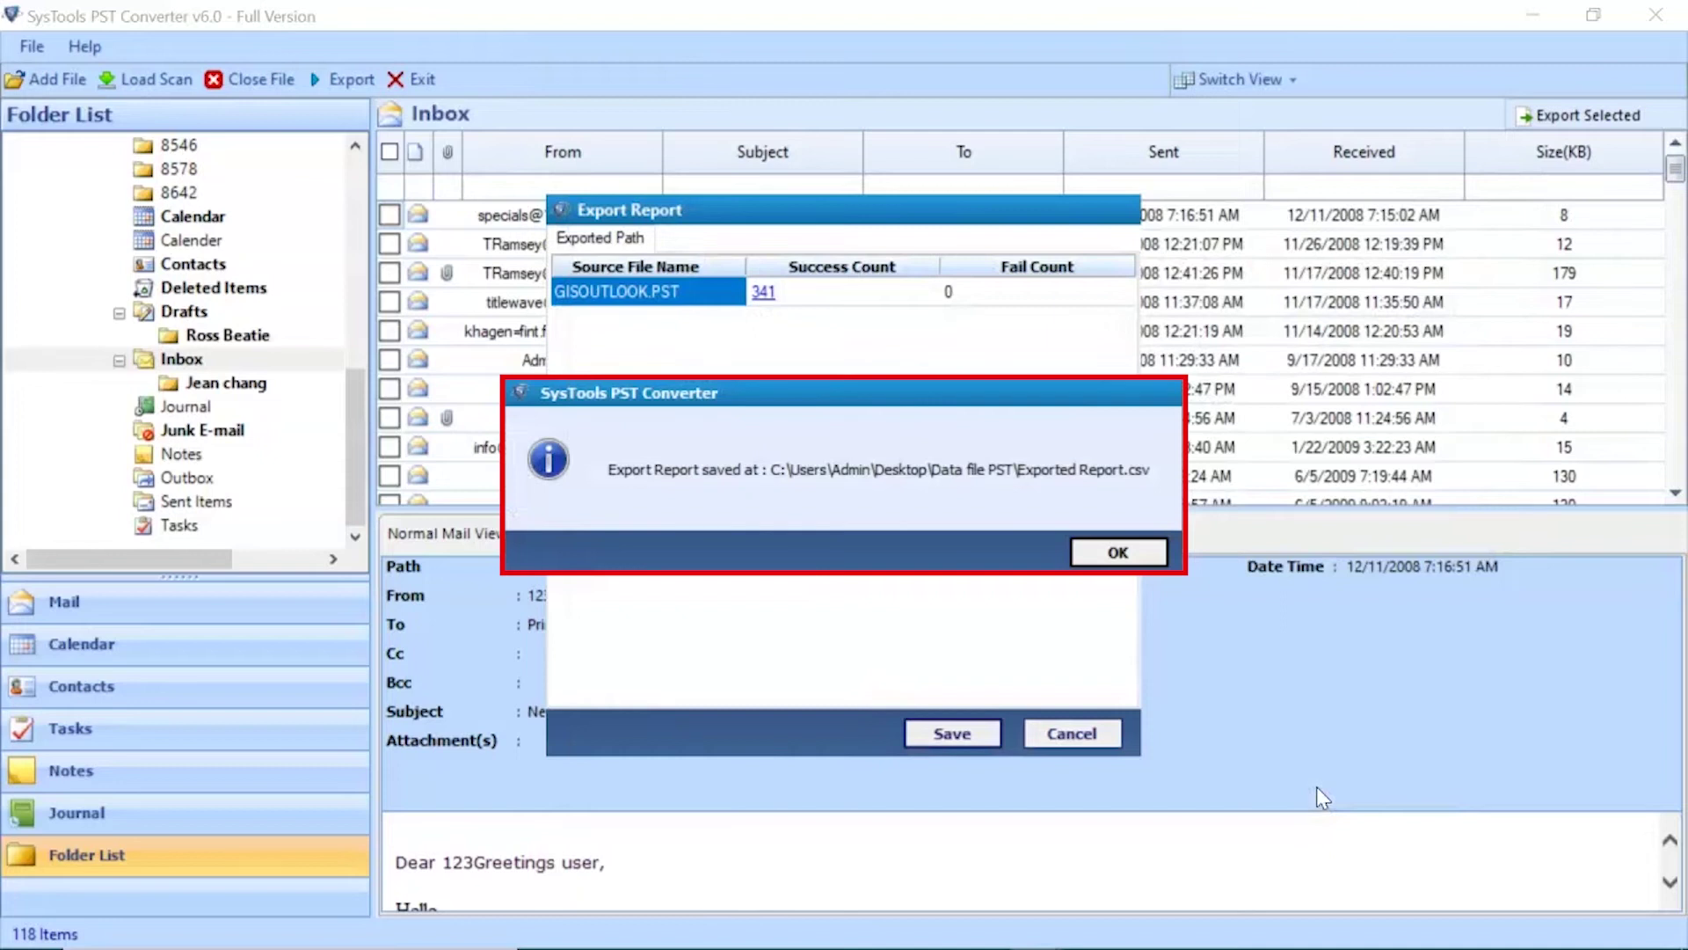
pyautogui.click(1120, 554)
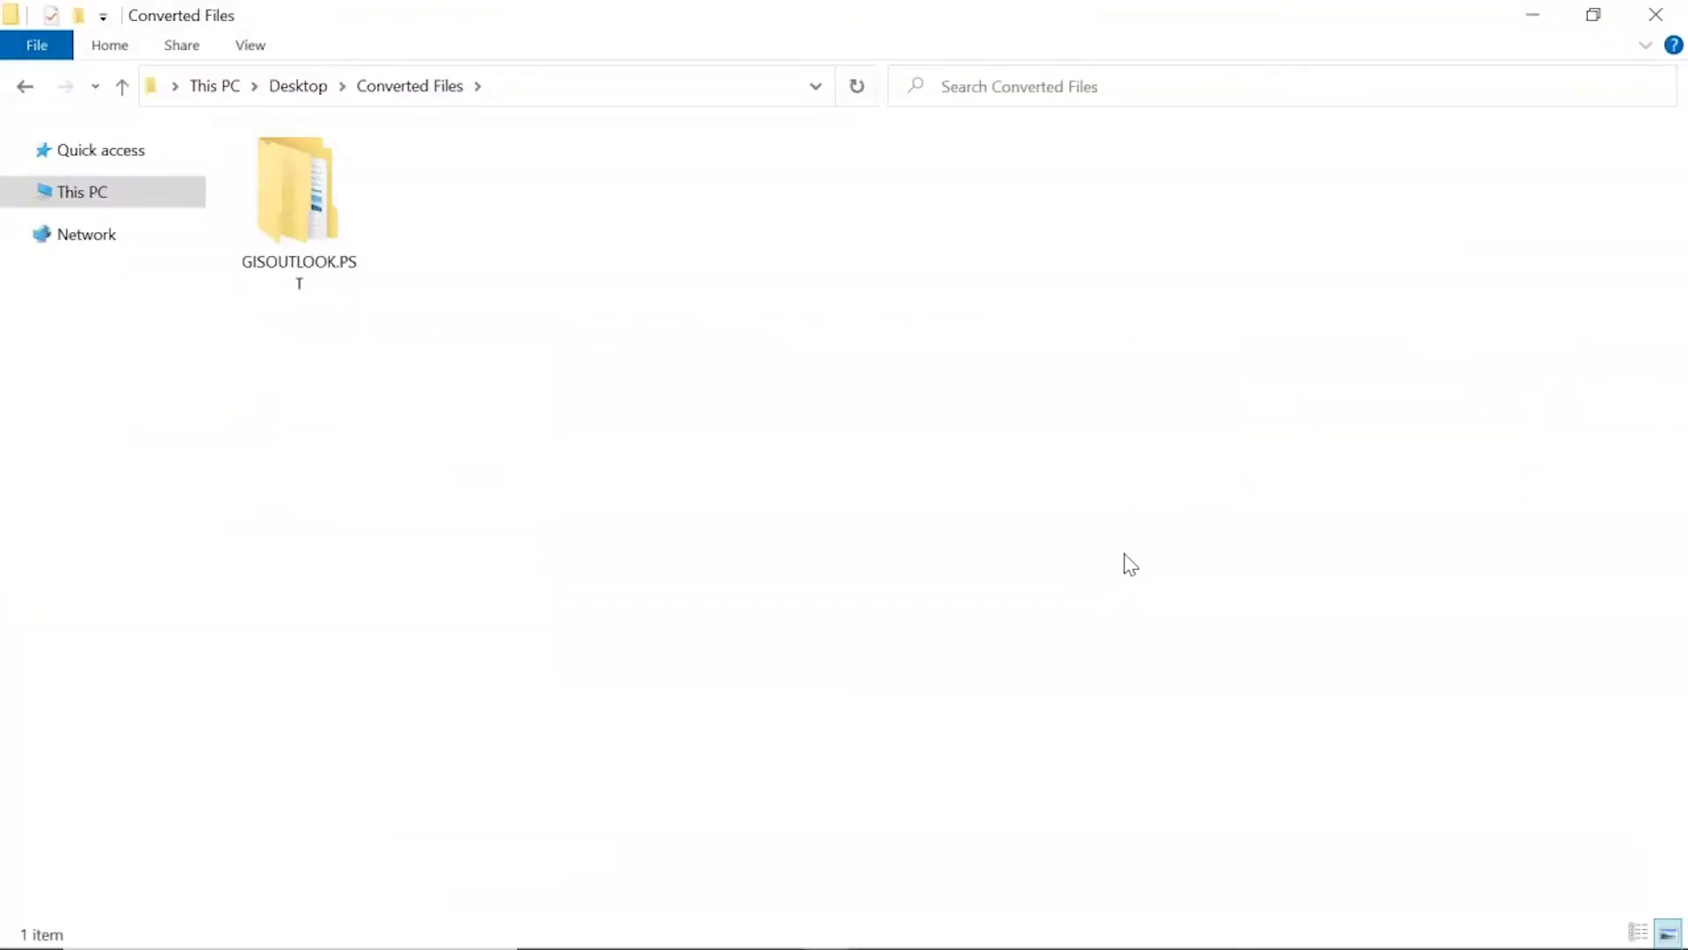
# Open GISOUTLOOK.PST and its Contacts folder holding the exported .vcf files.
pyautogui.doubleClick(310, 218)
pyautogui.doubleClick(294, 174)
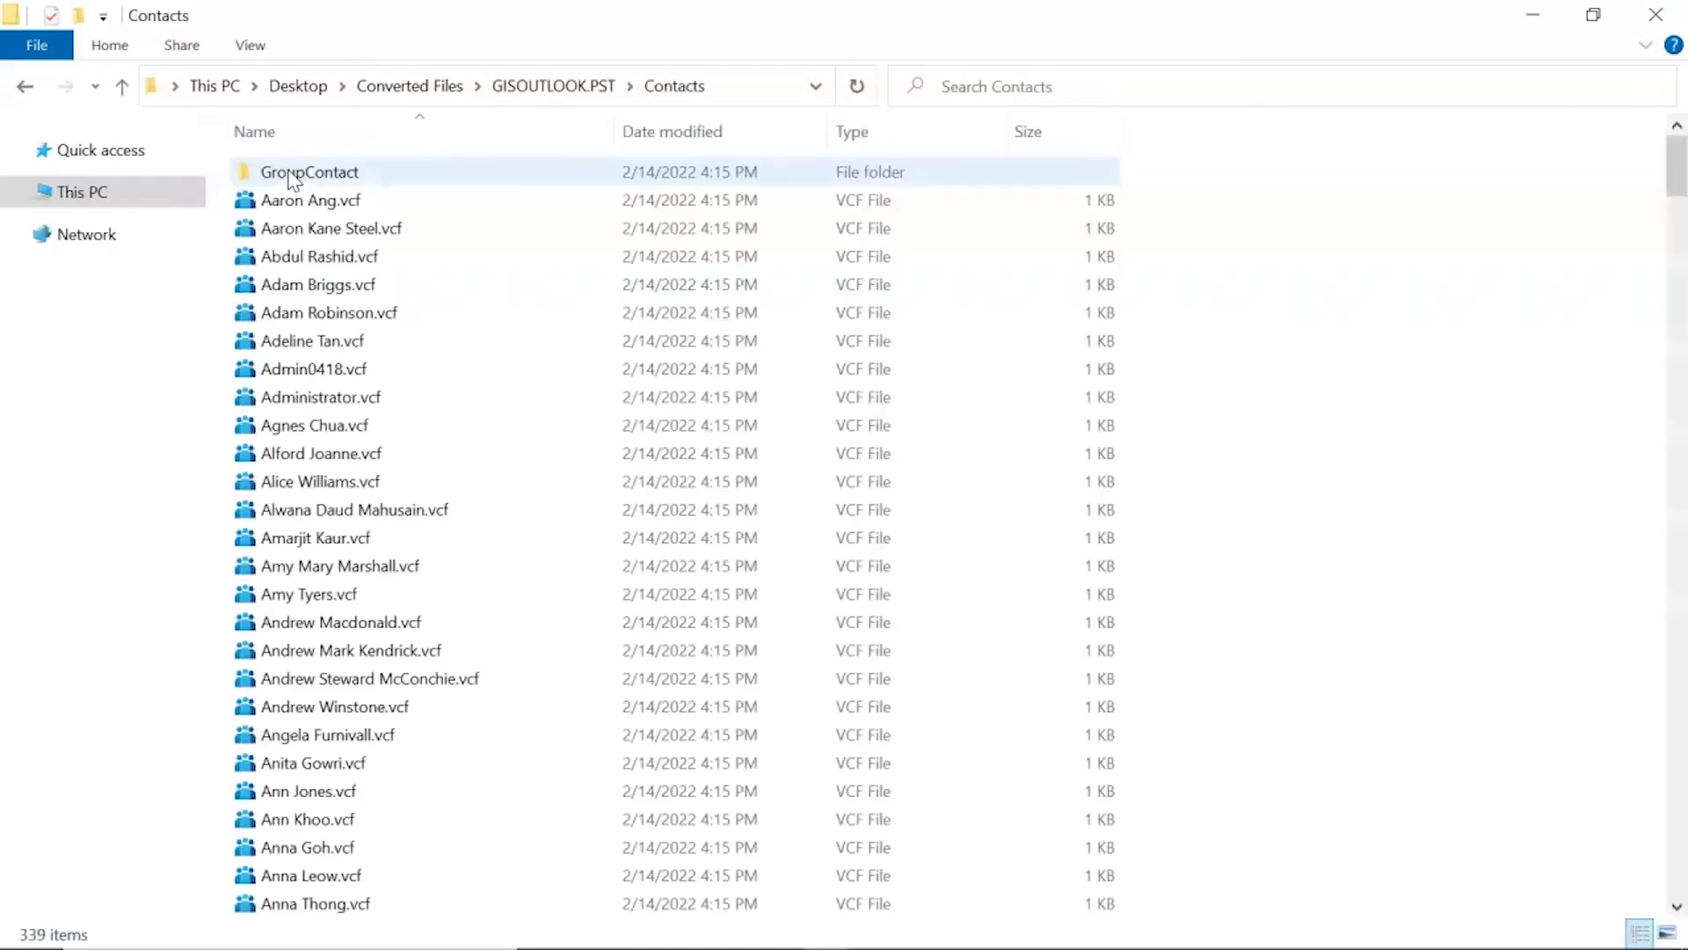